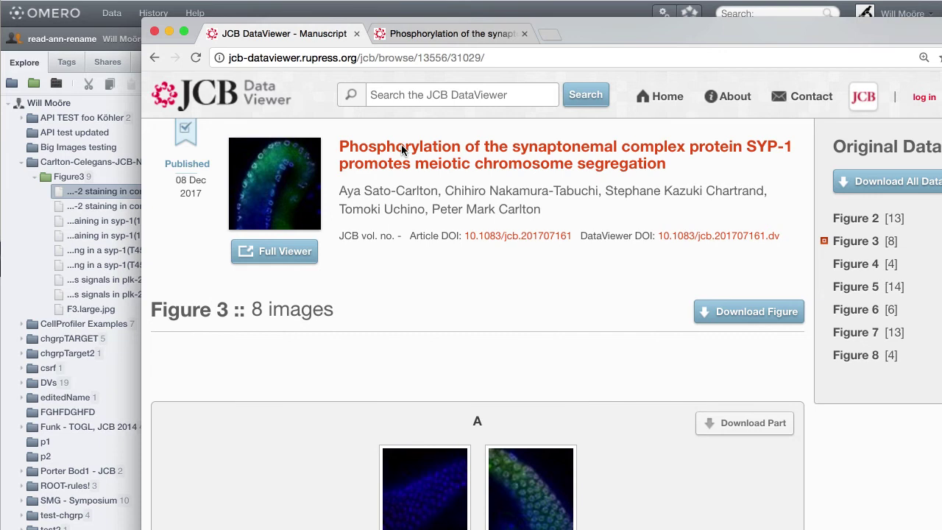
View Figure 3 in the published article, then move the browser window aside to return to the OMERO image data
click(424, 37)
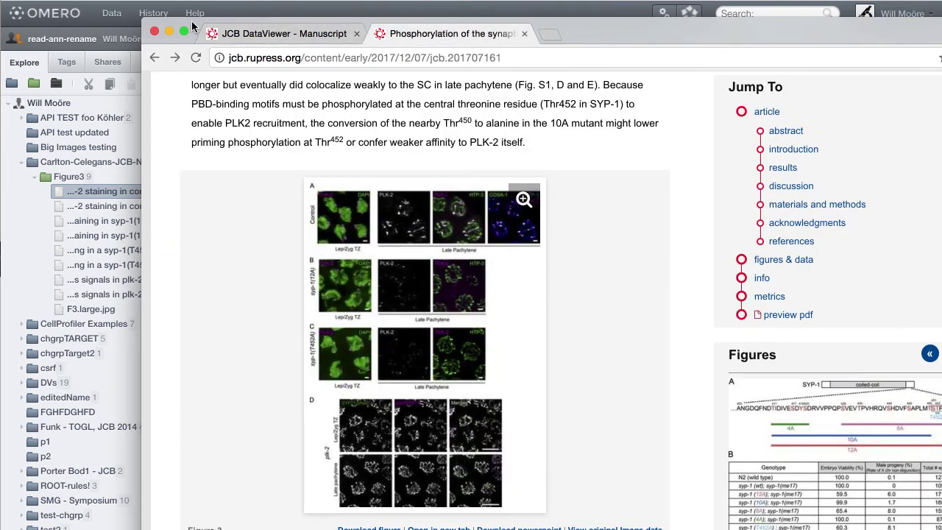
drag(192, 21, 900, 275)
click(544, 321)
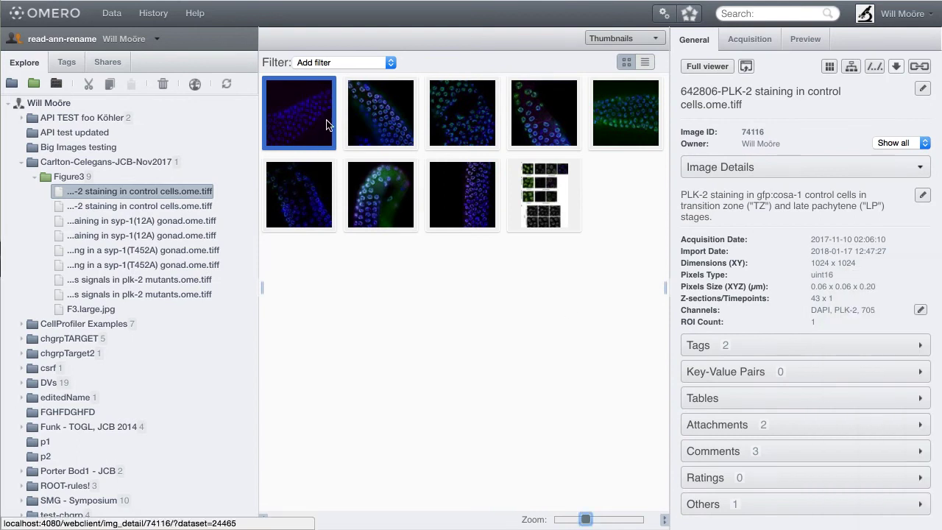
Examine the first control image's metadata and the second syp-1(12A) gonad image's channel names and tags
mouse_move(813, 286)
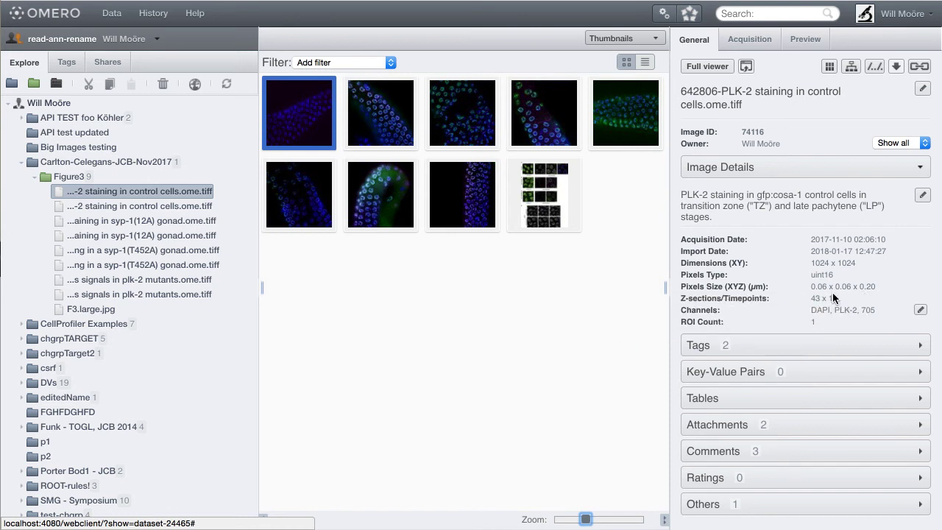
click(570, 144)
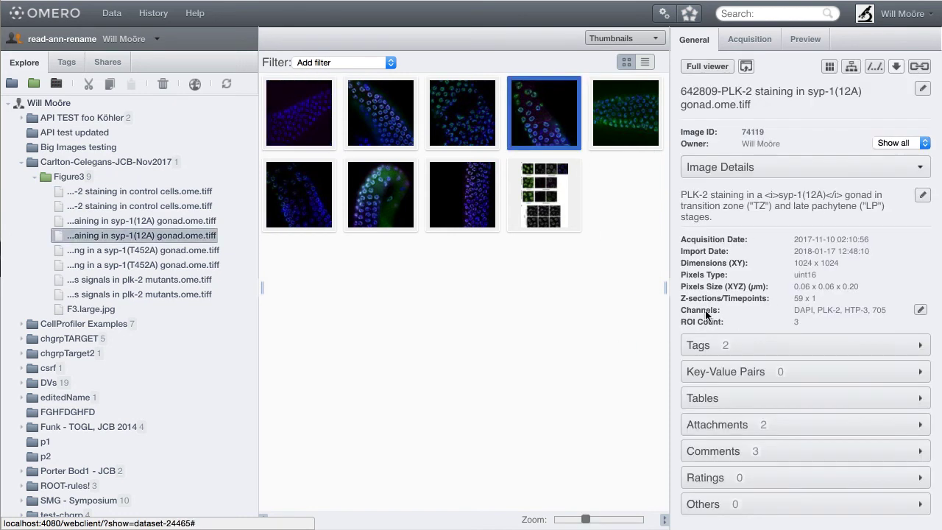
click(920, 310)
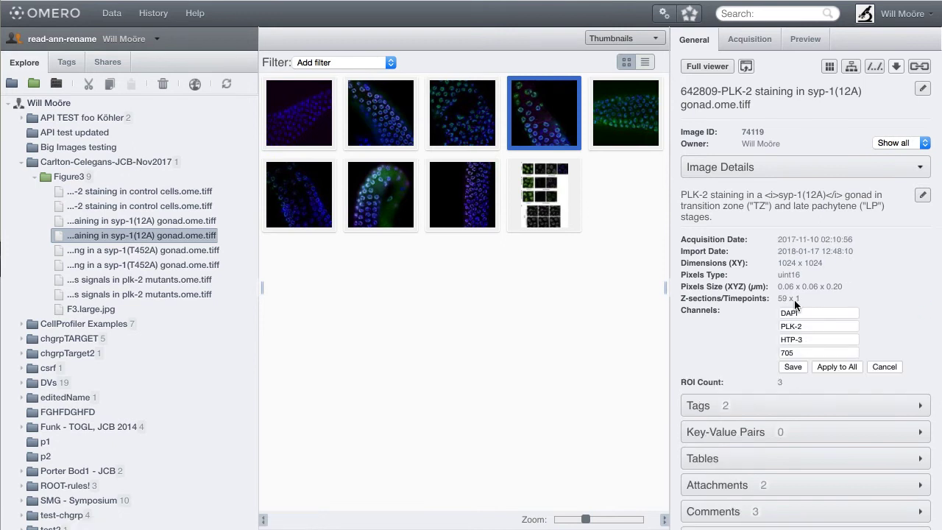
click(886, 366)
click(736, 343)
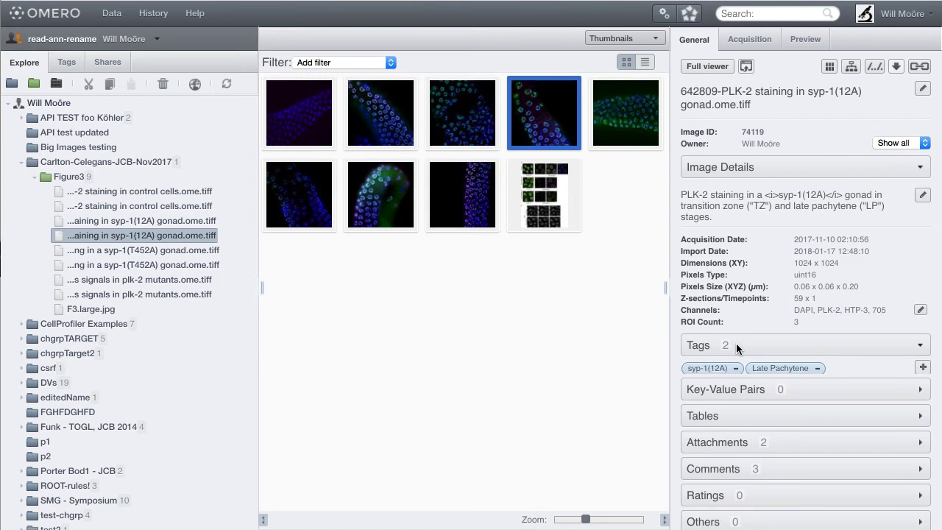
mouse_move(775, 366)
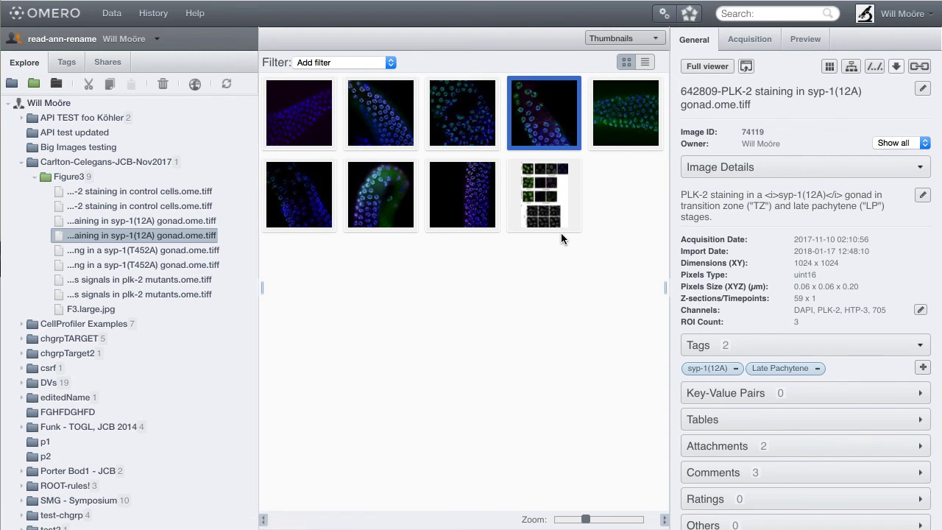
Open the selected syp-1(12A) gonad image in the full viewer and try the PLK-2 channel maximum at 2966
click(707, 65)
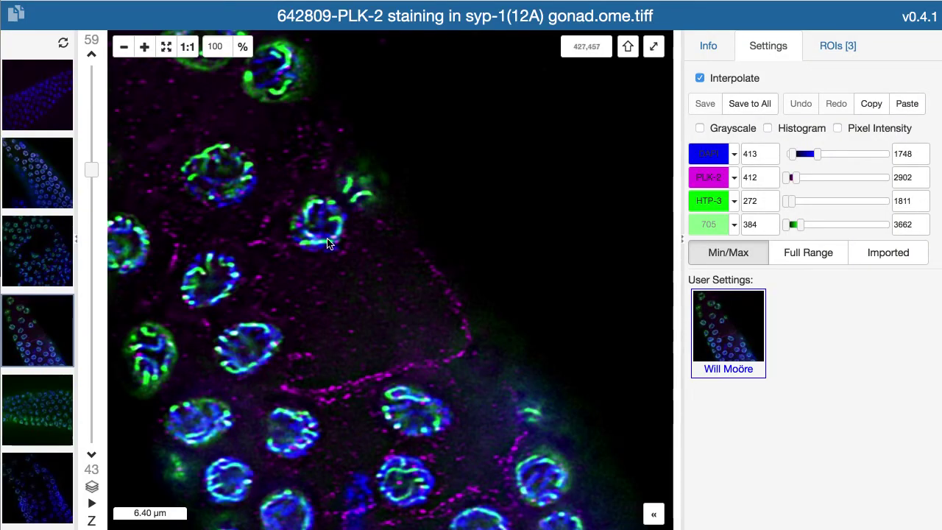
drag(389, 300, 429, 219)
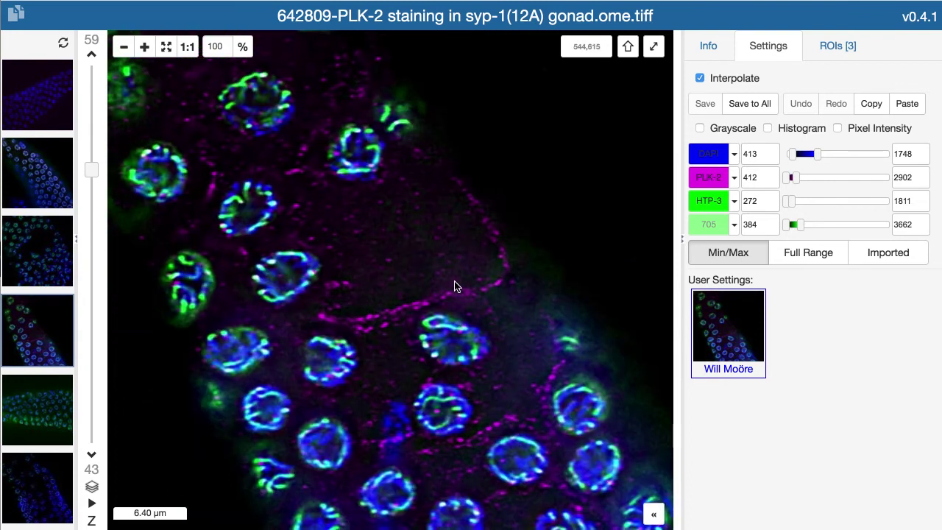
drag(794, 178, 800, 182)
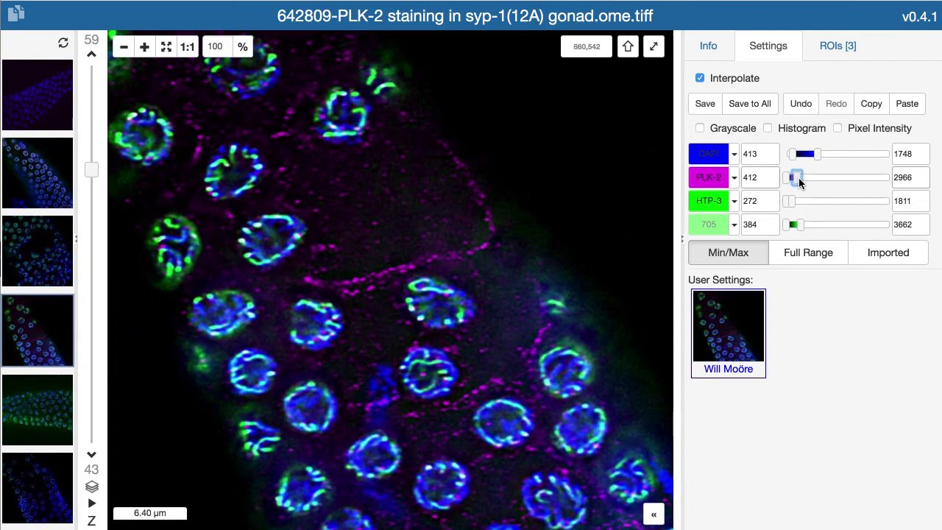
Display the image's ROIs and inspect the rectangle and arrows over the nuclei
click(836, 46)
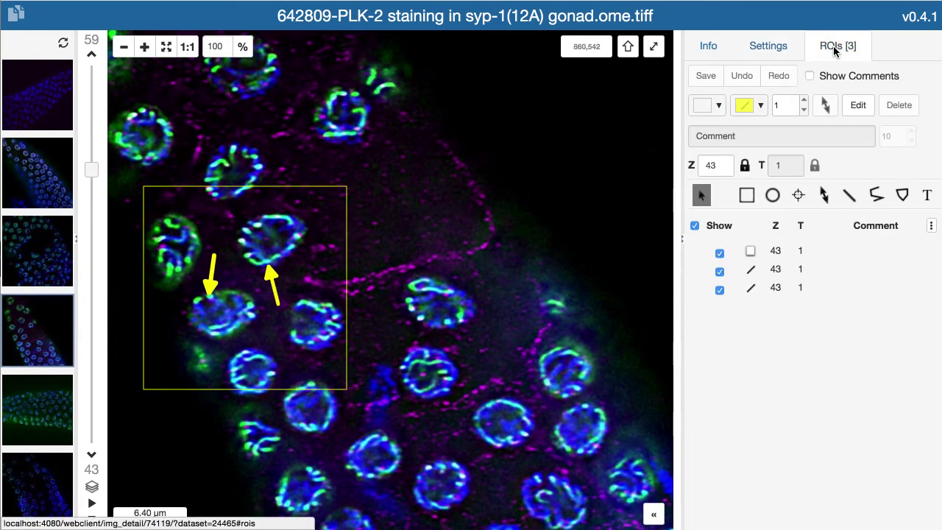
drag(376, 328, 442, 298)
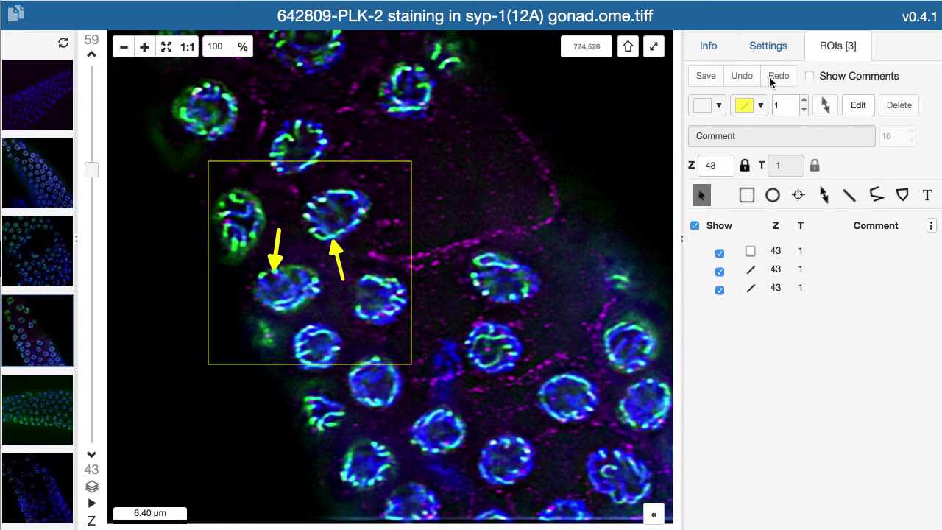
drag(483, 209, 456, 248)
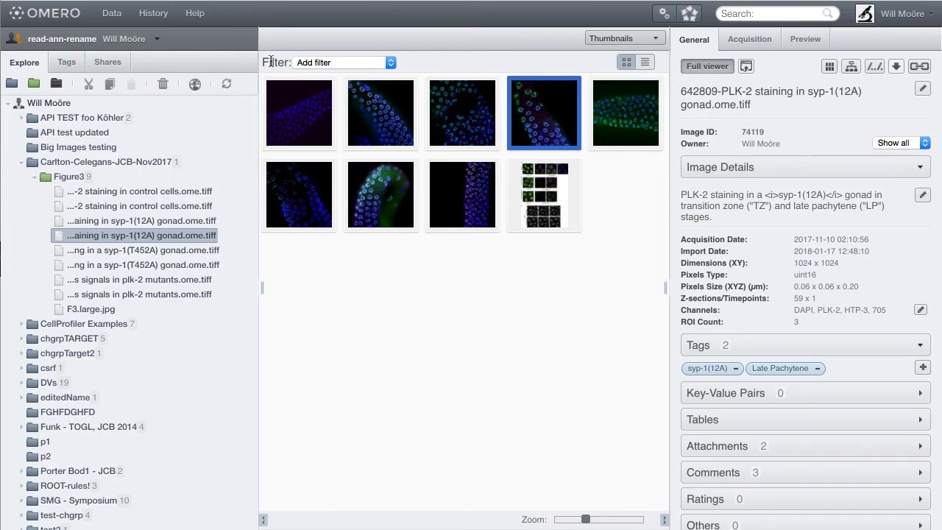
Select the first six images of the Figure3 dataset and open them with OMERO.figure
click(299, 113)
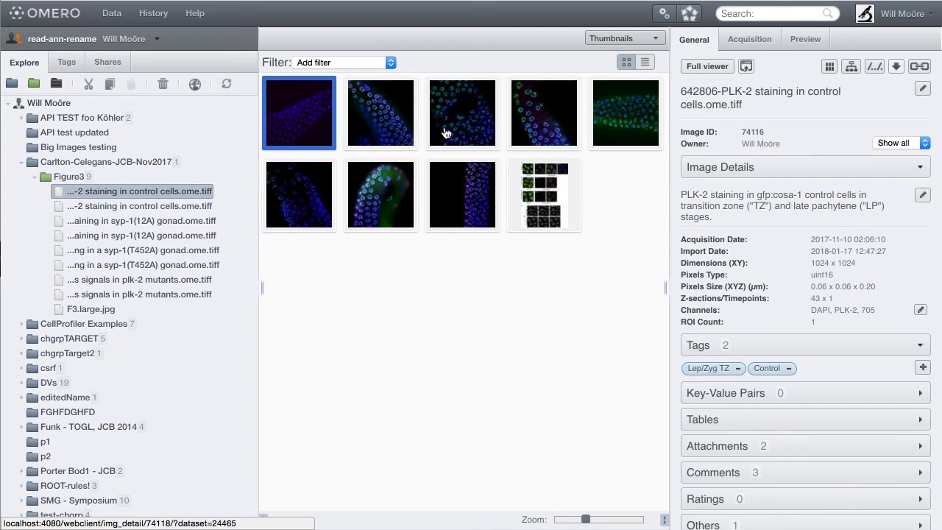
shift+click(309, 198)
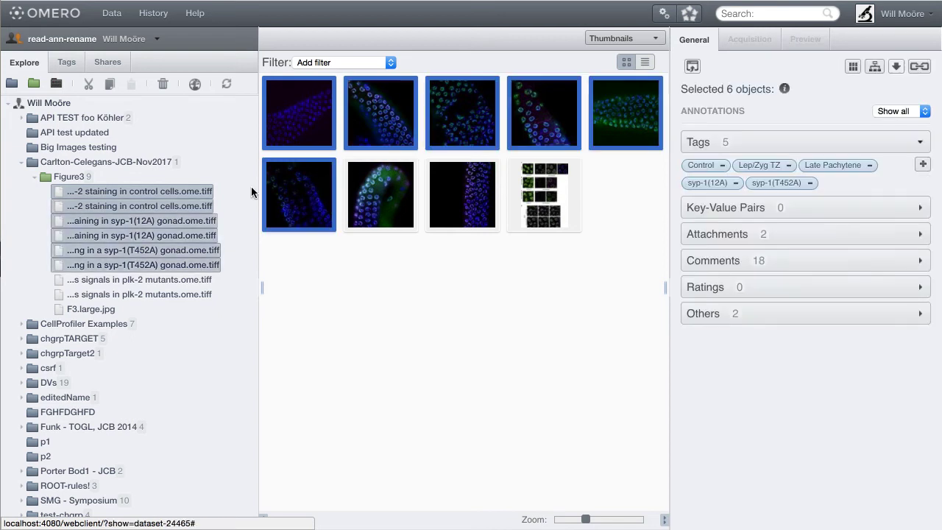
right_click(173, 195)
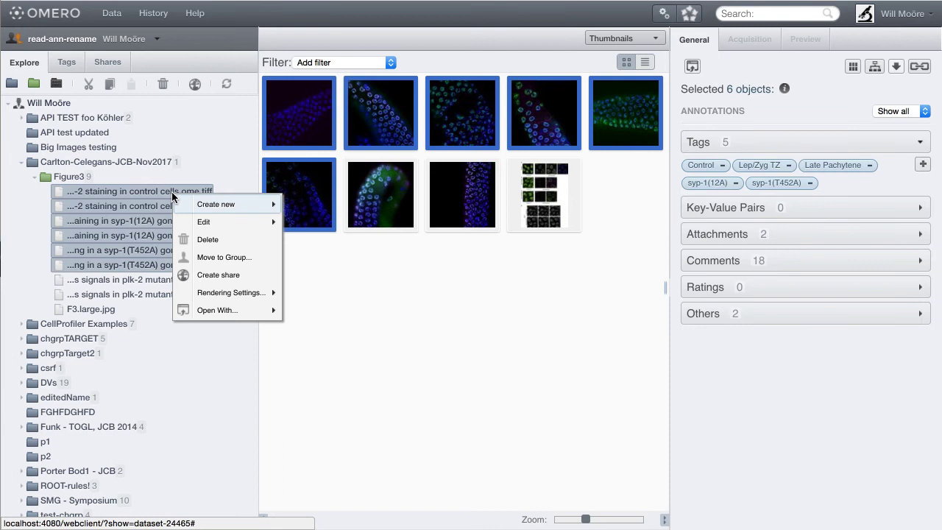
mouse_move(209, 294)
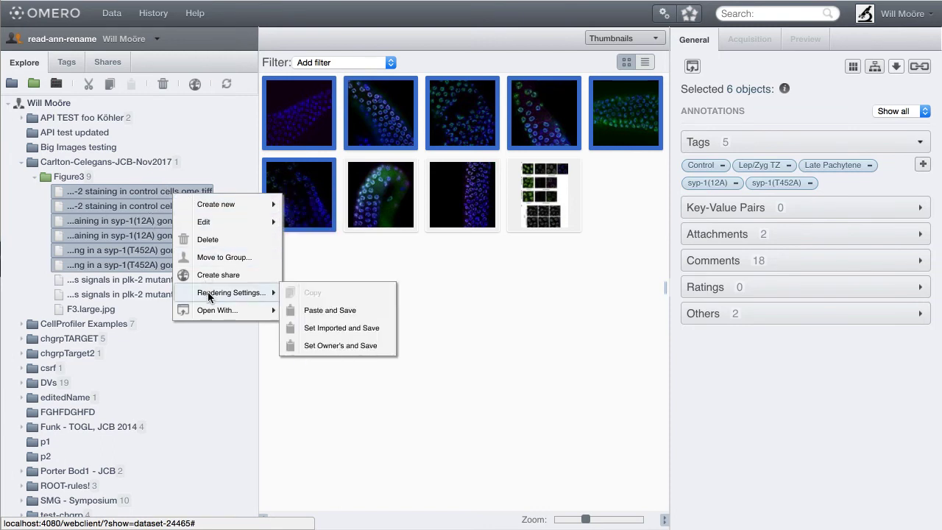
mouse_move(212, 311)
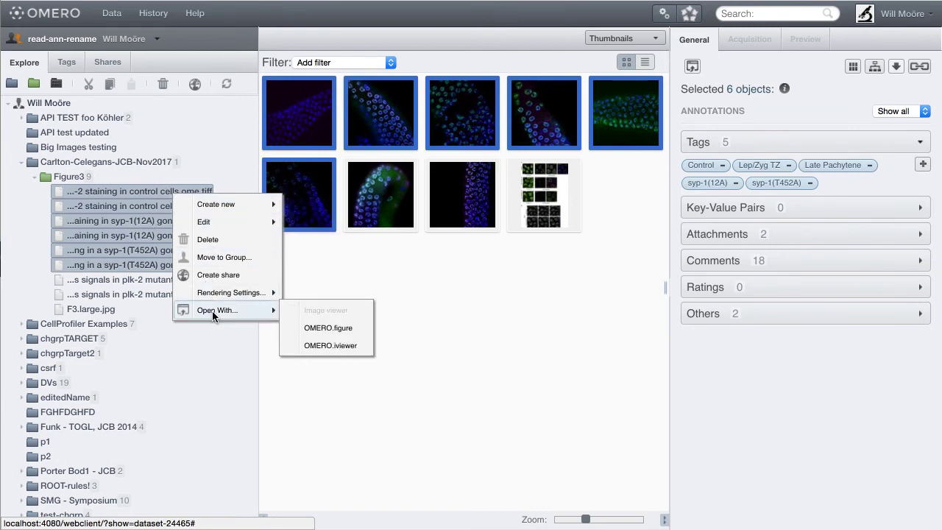
click(316, 327)
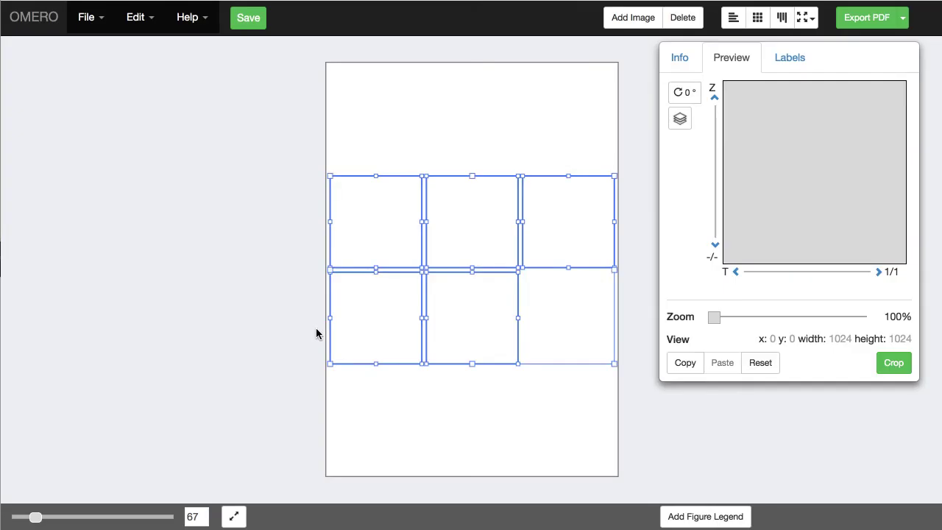
Place the two control panels side by side at the top of the page and the two syp-1(12A) panels below them
click(459, 122)
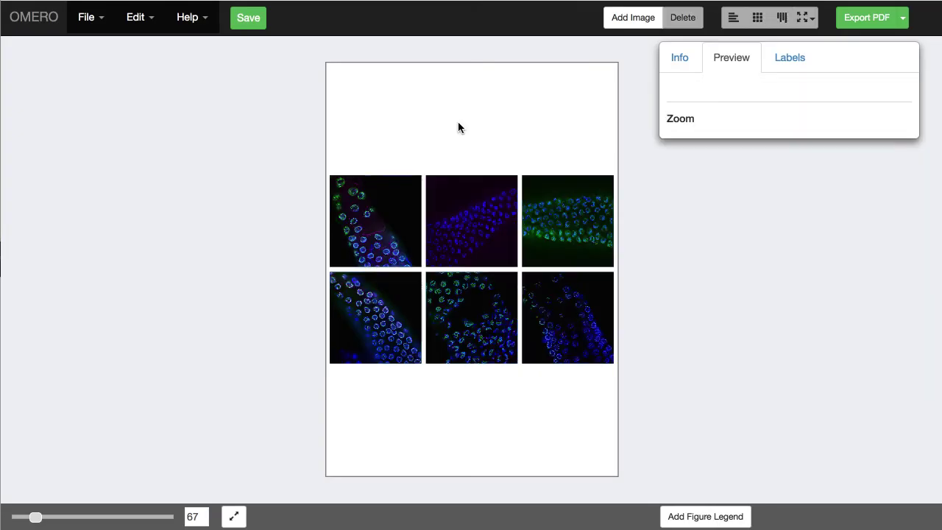
drag(471, 235, 405, 189)
click(385, 332)
drag(384, 333, 513, 144)
drag(403, 240, 501, 211)
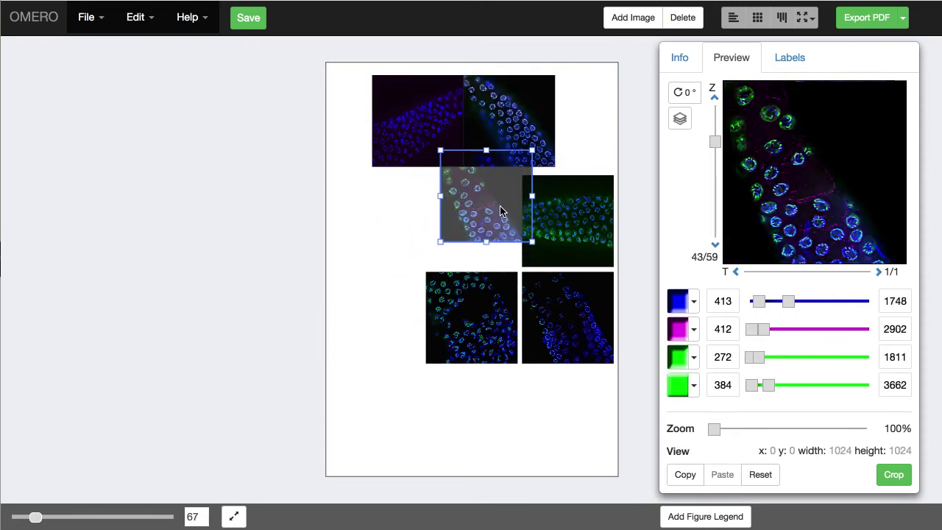
drag(466, 325, 384, 238)
drag(455, 216, 476, 222)
Shrink the first control panel slightly and position the first syp-1(12A) panel directly beneath it
drag(423, 143, 384, 122)
drag(343, 71, 348, 81)
drag(382, 200, 399, 185)
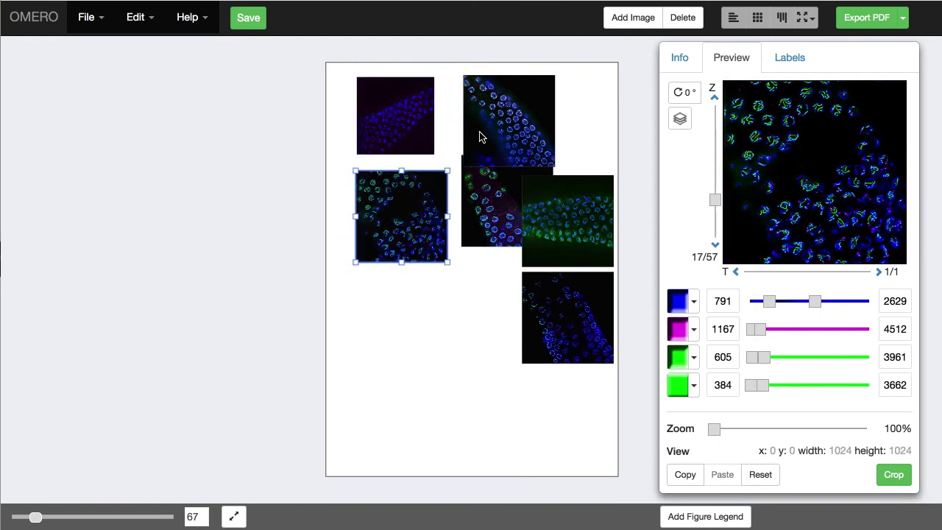
Adjust the second-column panels and place the two syp-1(T452A) panels side by side as a third row
drag(479, 135, 468, 132)
drag(496, 235, 494, 248)
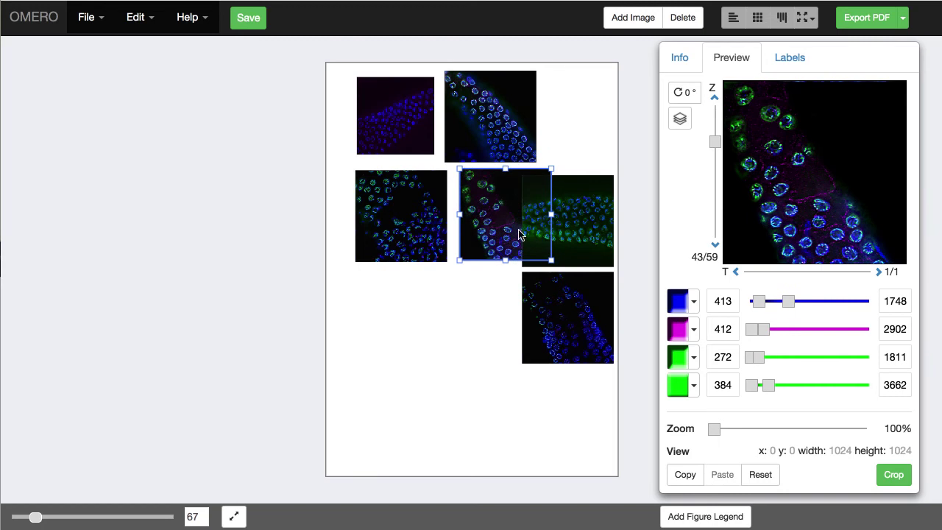
drag(575, 229, 414, 322)
drag(536, 322, 487, 318)
Select all six panels, match their width and height, and align them to a grid
drag(525, 420, 402, 122)
click(805, 18)
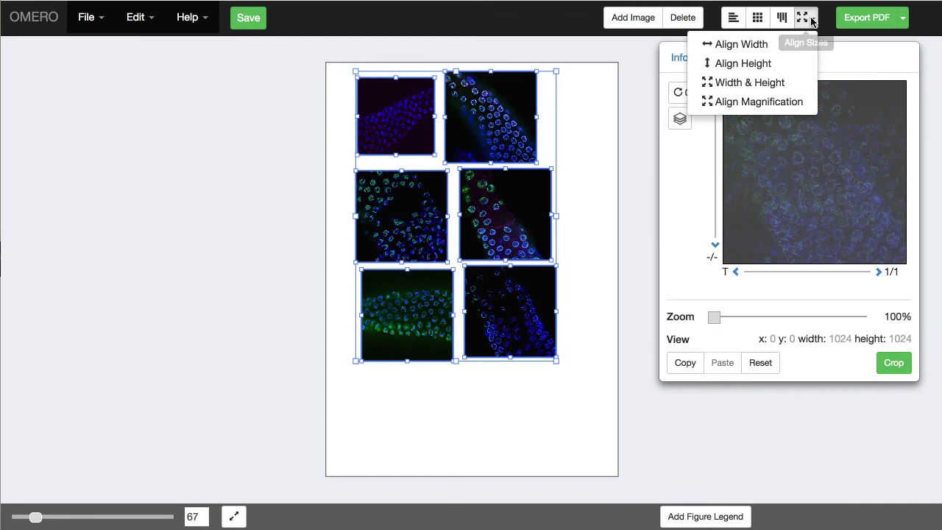
click(788, 83)
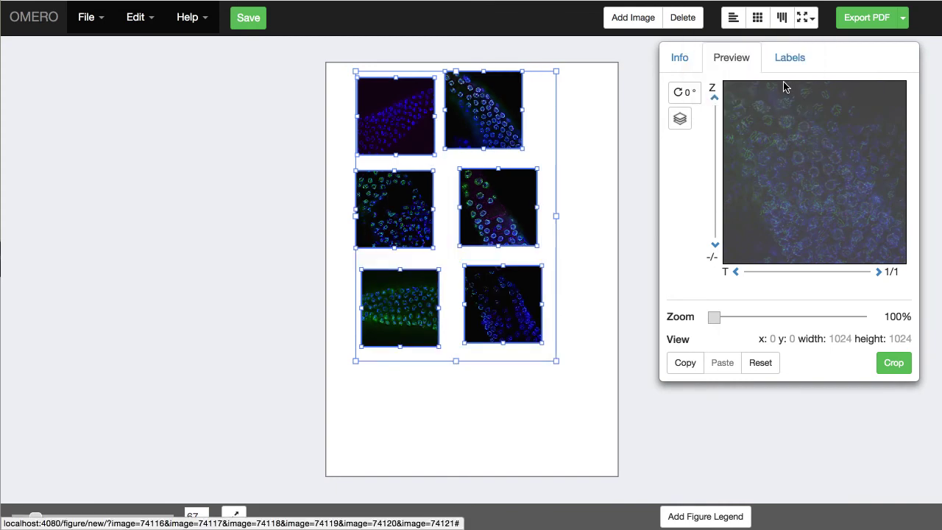
click(760, 24)
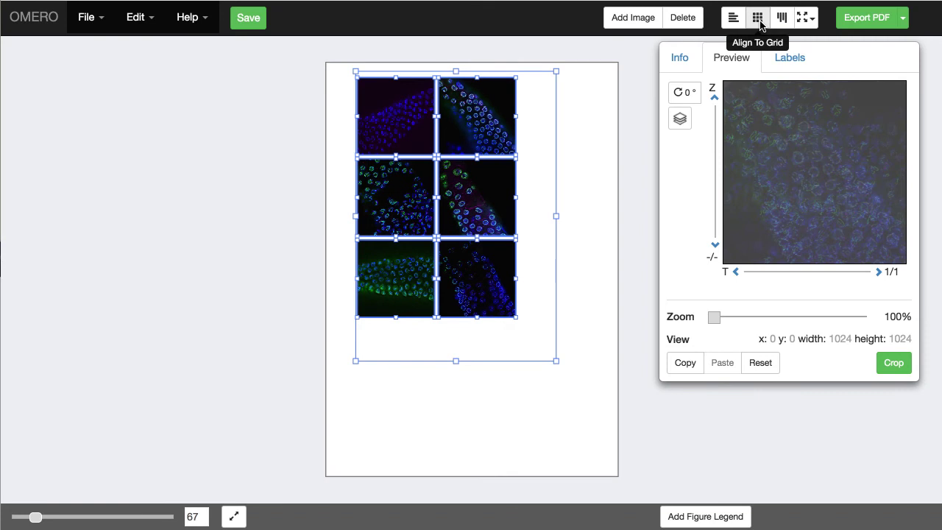
Reselect all six panels and enlarge the whole grid slightly from its lower corner
click(342, 186)
drag(345, 109, 463, 270)
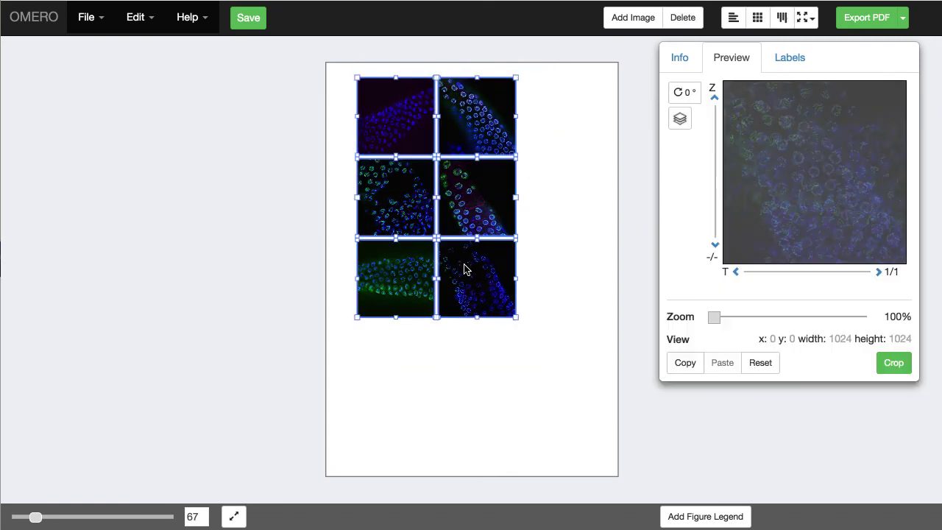
drag(515, 320, 526, 332)
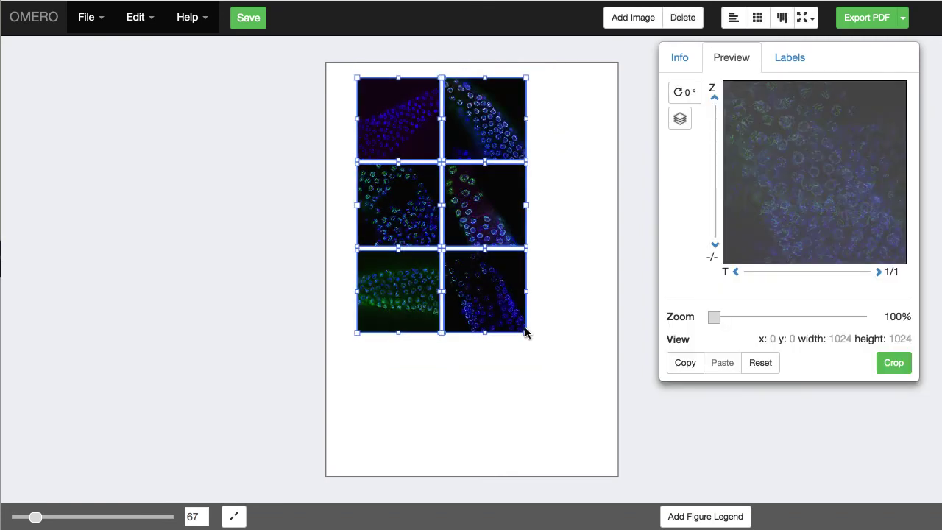
Duplicate the three second-column panels to form a third column beside them
drag(35, 517, 56, 517)
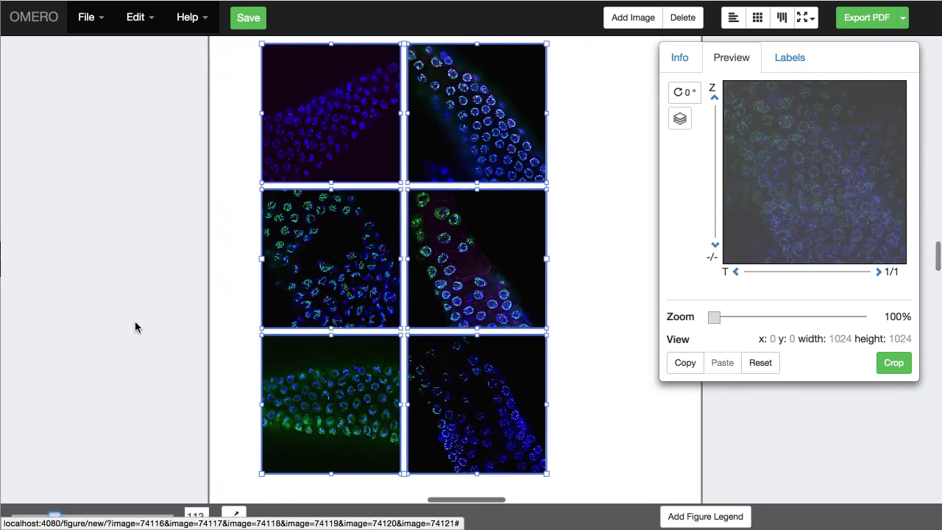
click(526, 153)
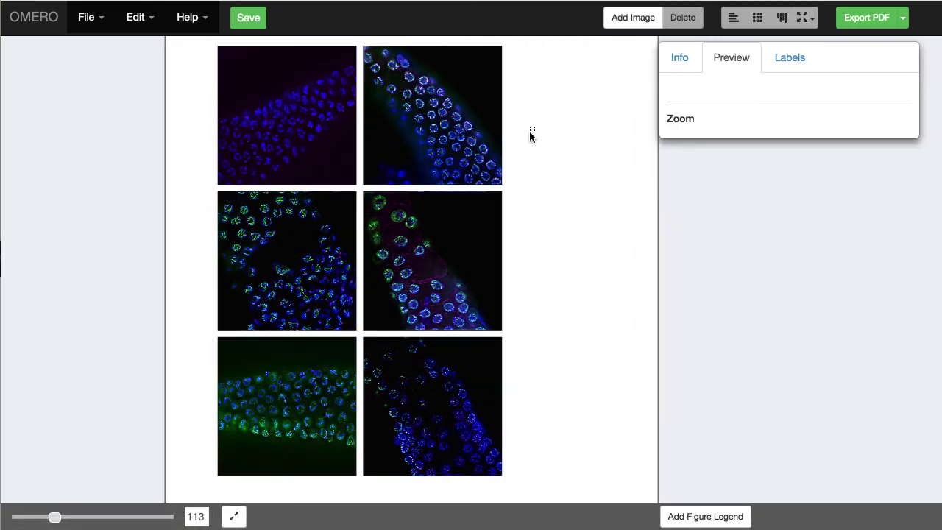
drag(534, 127, 451, 329)
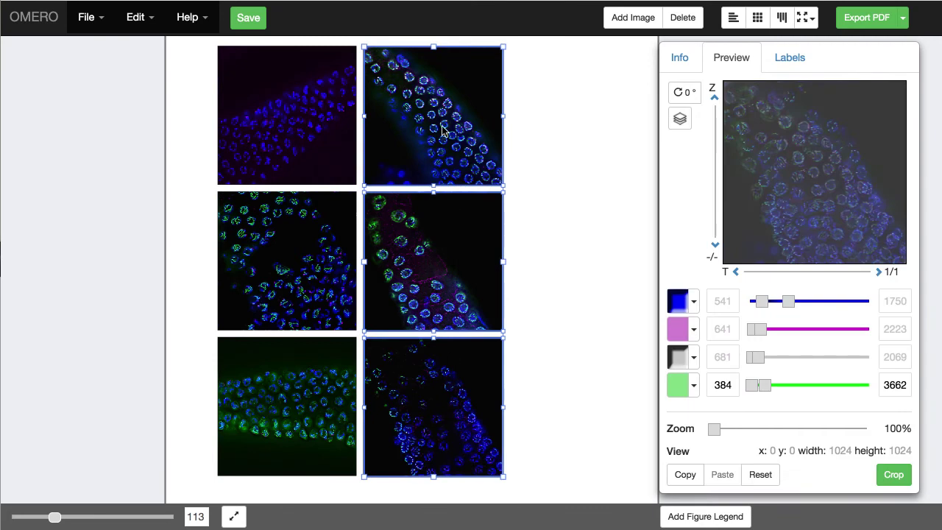
key(ctrl+v)
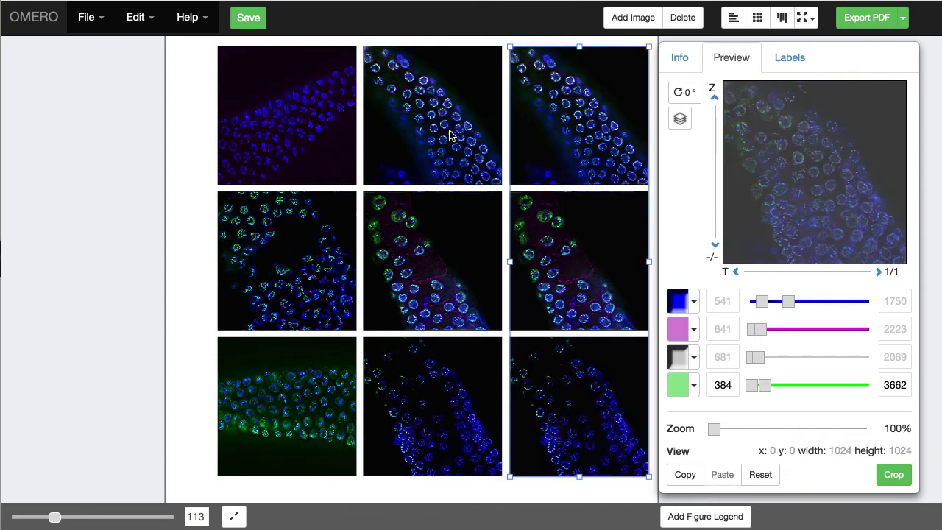
Select the three top-row panels and move them up to widen the gap above the middle row
scroll(515, 157, right, 2)
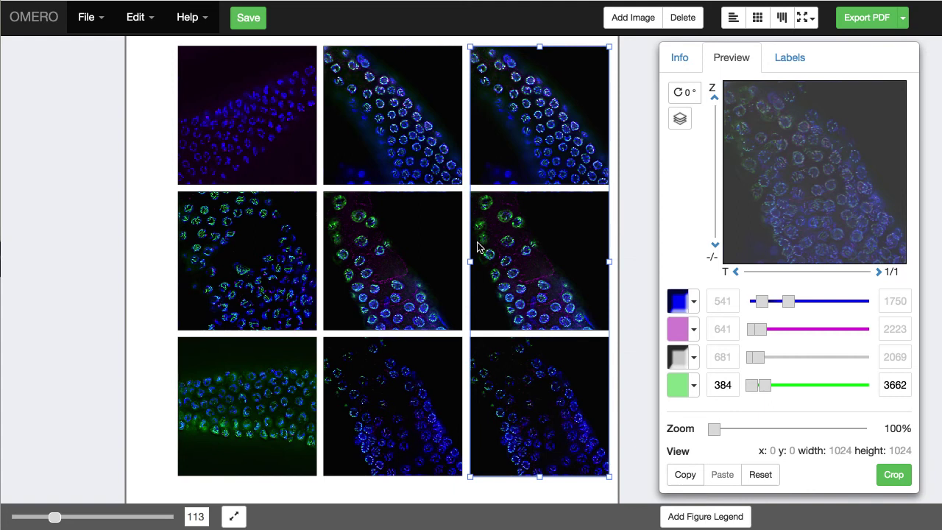
scroll(477, 247, right, 3)
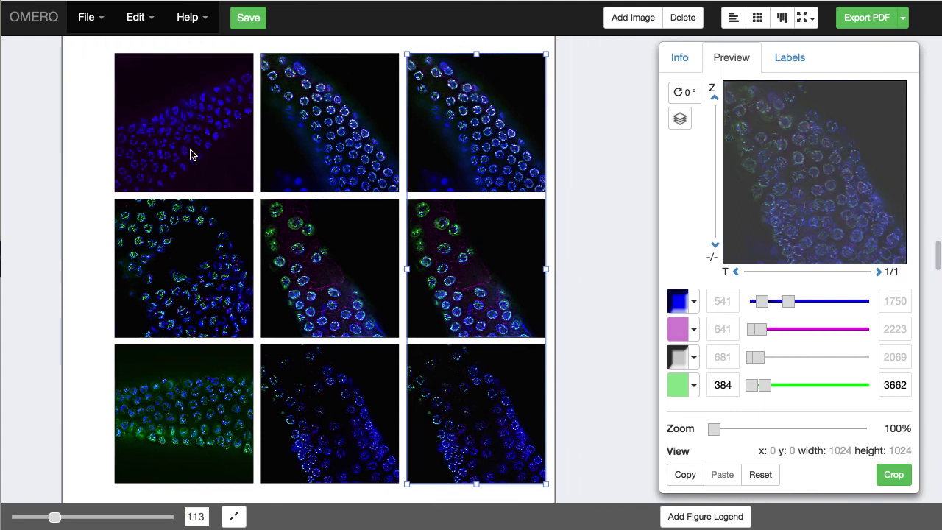
drag(74, 103, 513, 147)
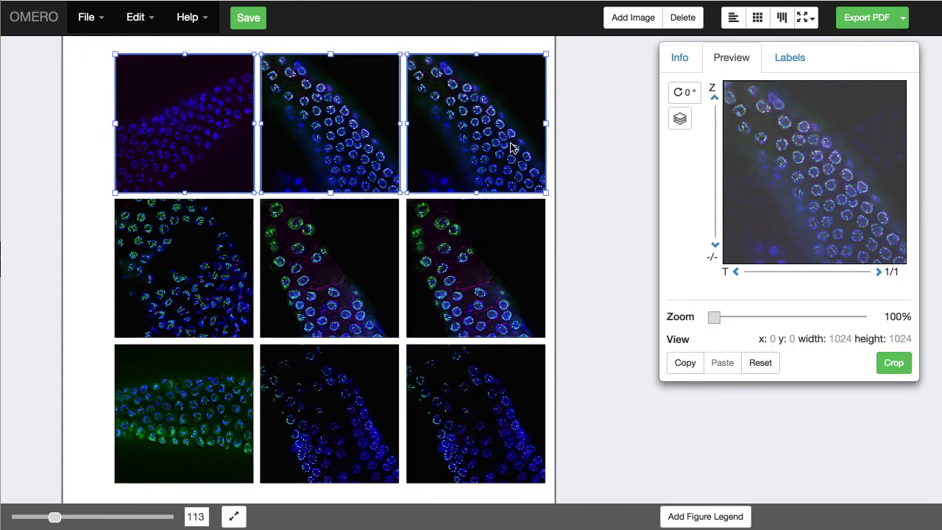
key(Up)
key(Up)
key(Up)
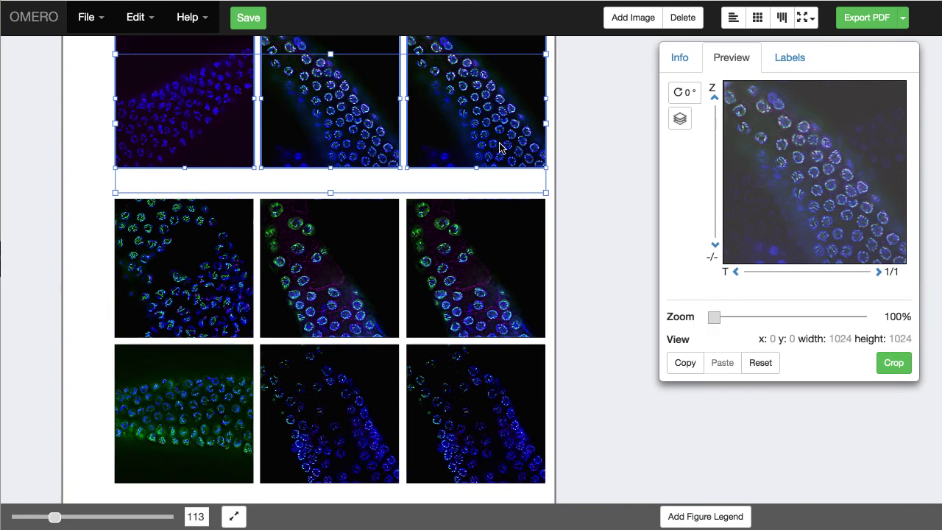
Select the three bottom-row panels and move them down to widen the gap below the middle row
drag(92, 395, 562, 425)
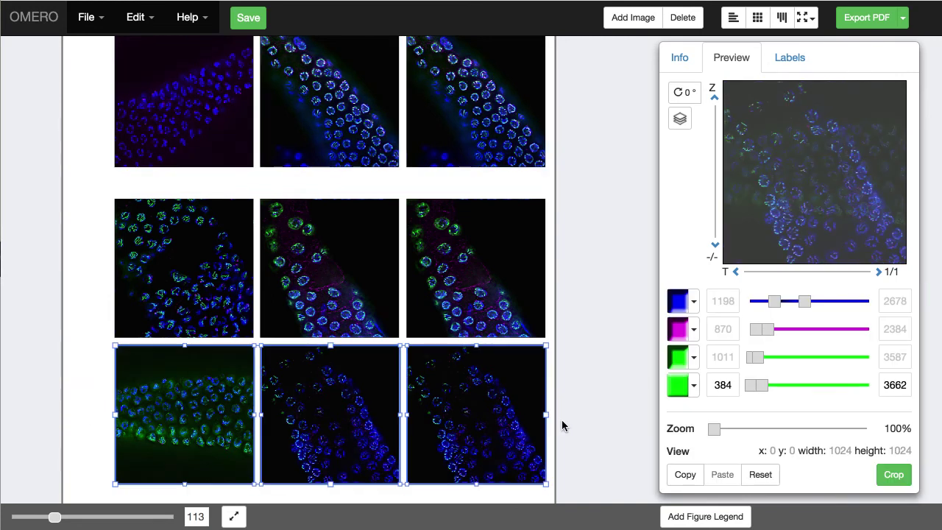
key(Down)
key(Down)
key(Down)
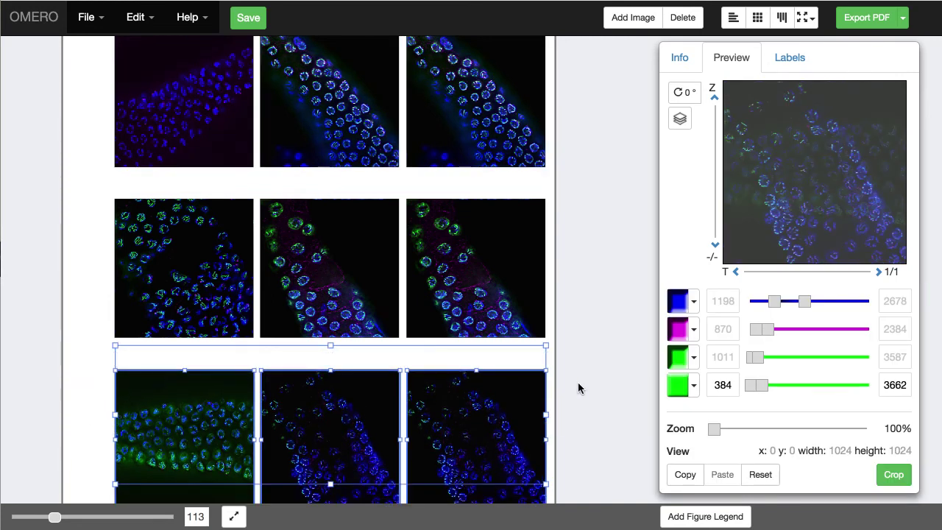
Select all nine panels, shrink the grid proportionally from its upper outer corner, and deselect it
key(ctrl+a)
scroll(610, 326, up, 1)
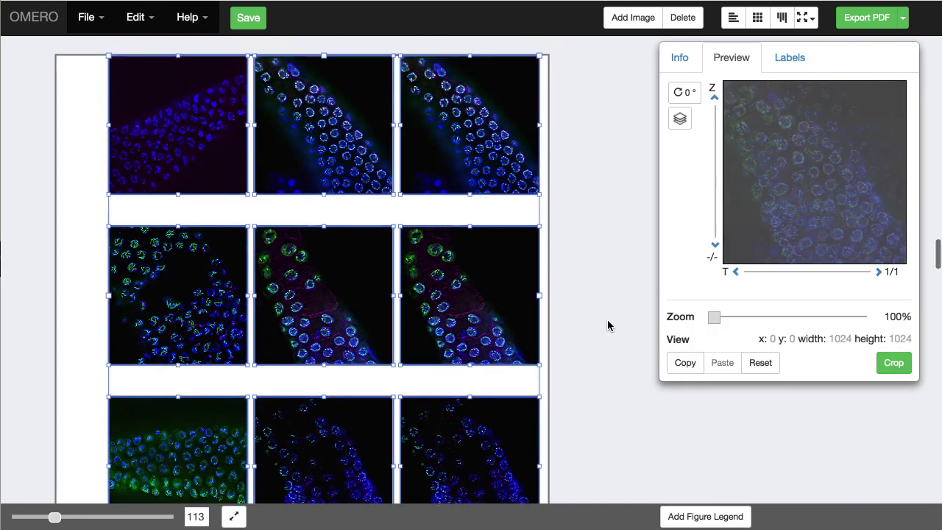
drag(537, 62, 435, 138)
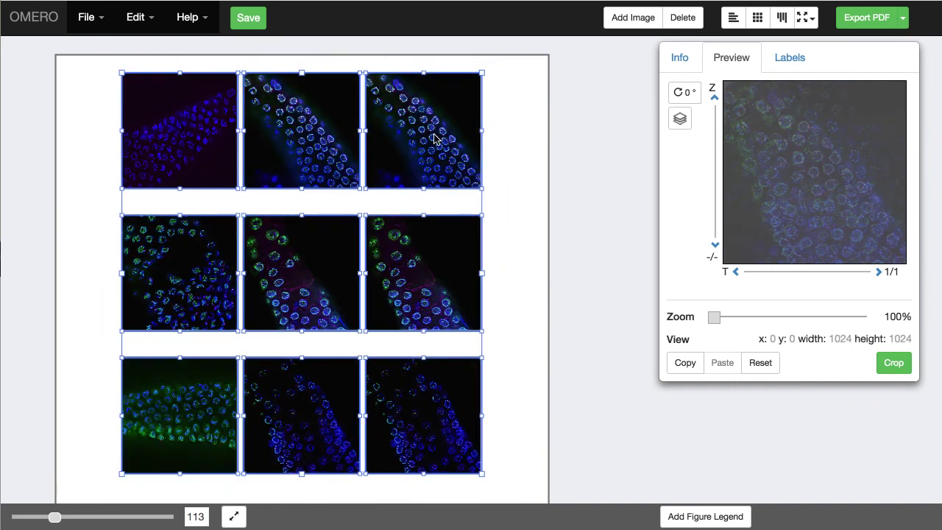
click(496, 193)
scroll(245, 175, left, 1)
scroll(245, 175, left, 5)
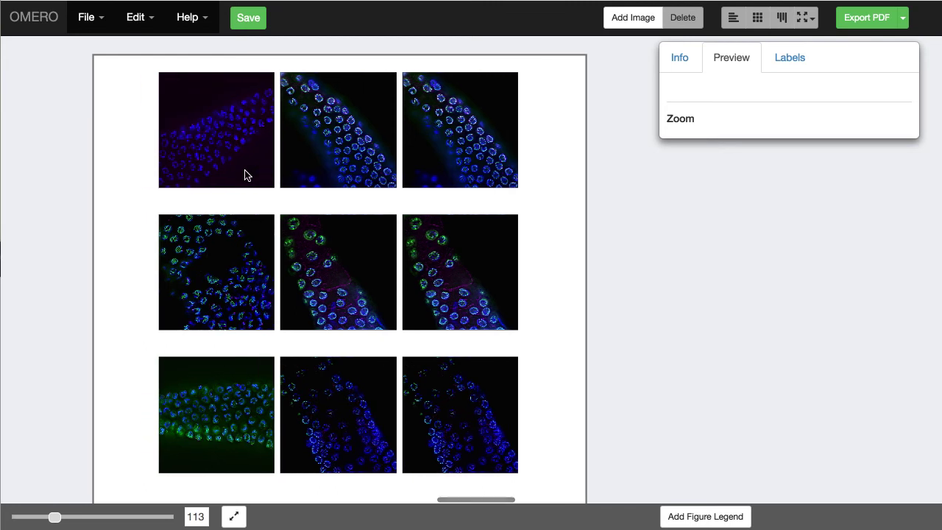
scroll(245, 176, down, 1)
scroll(245, 175, left, 2)
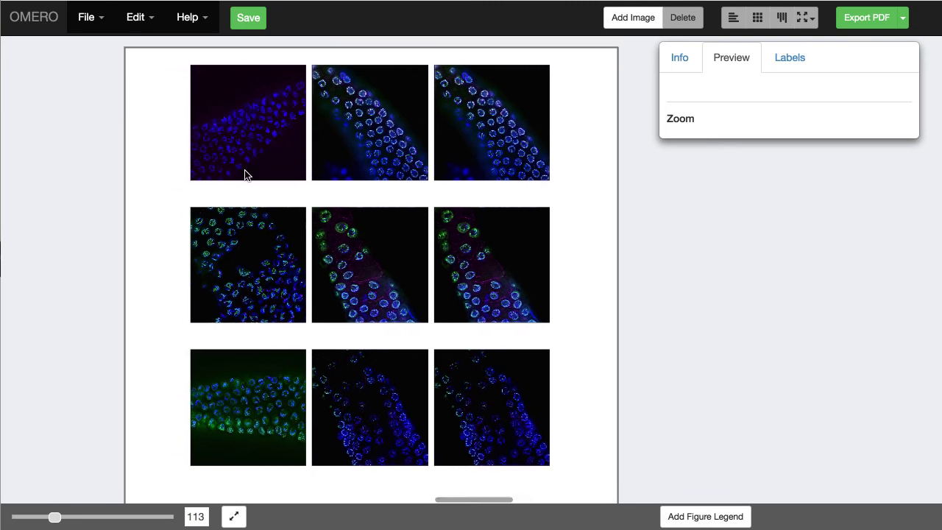
Recolour the first (blue) channel of the top panel in the first column to Green
click(245, 142)
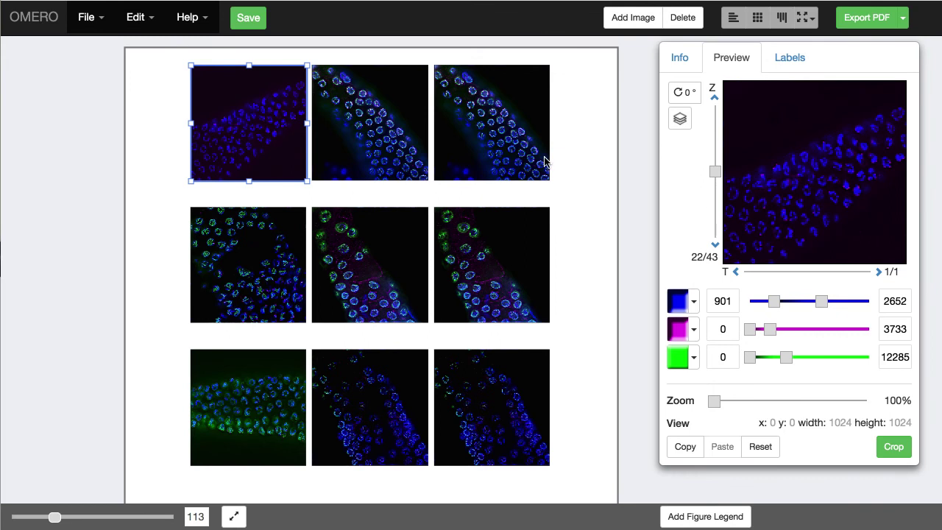
click(694, 302)
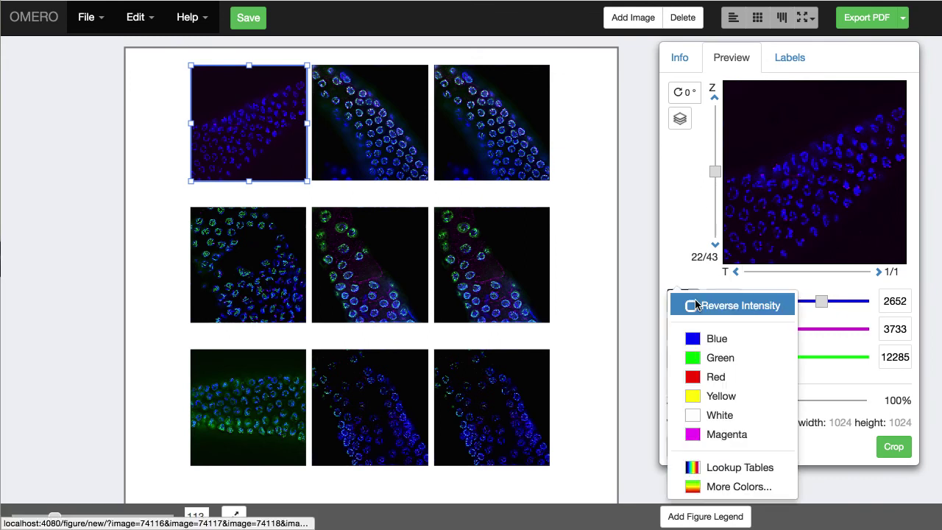
click(712, 359)
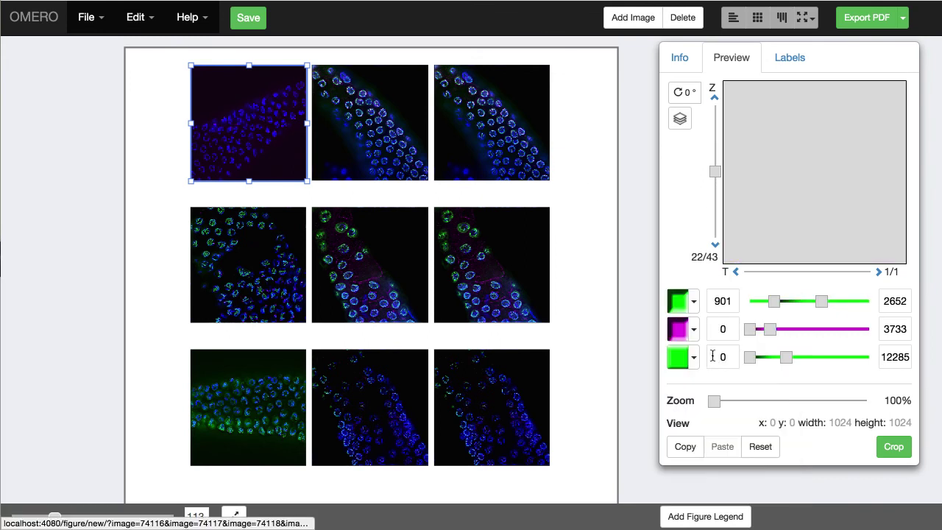
click(164, 249)
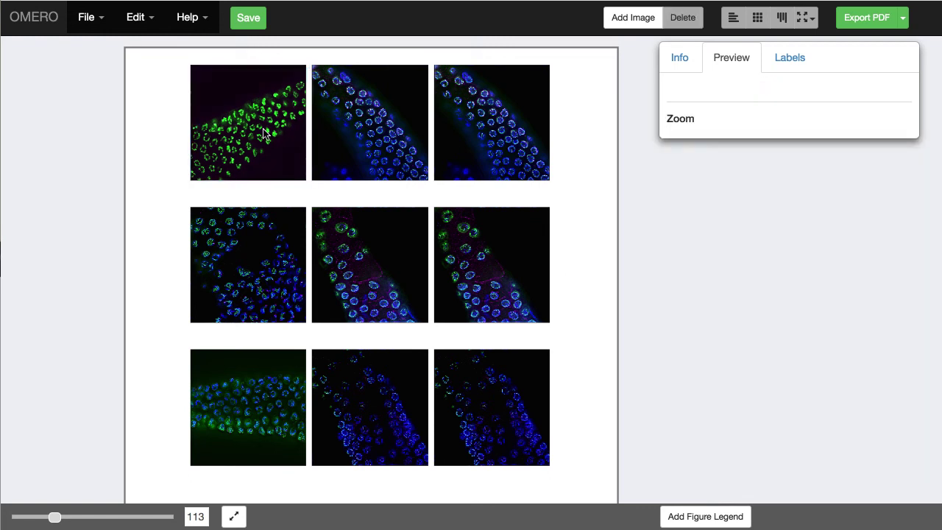
For the lower two first-column panels, set the first channel's colour to Green and turn off the third channel
drag(145, 239, 269, 397)
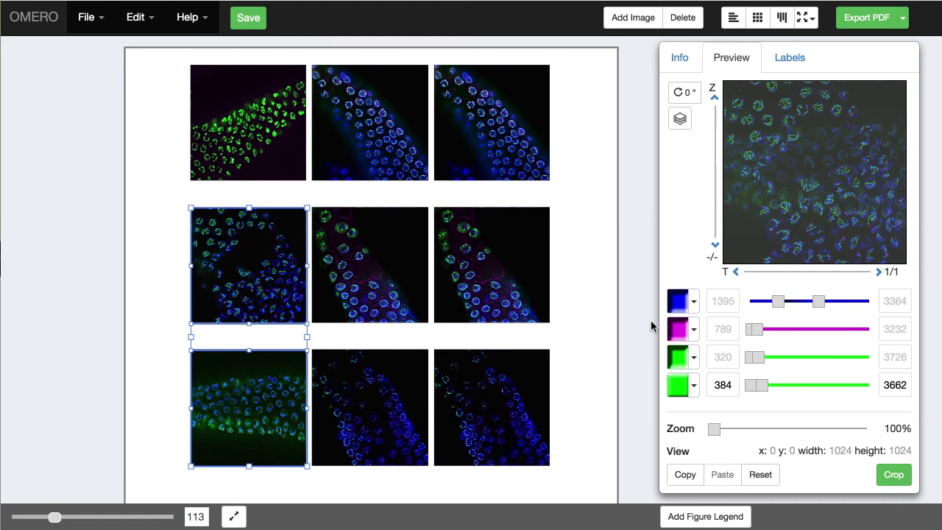
click(695, 302)
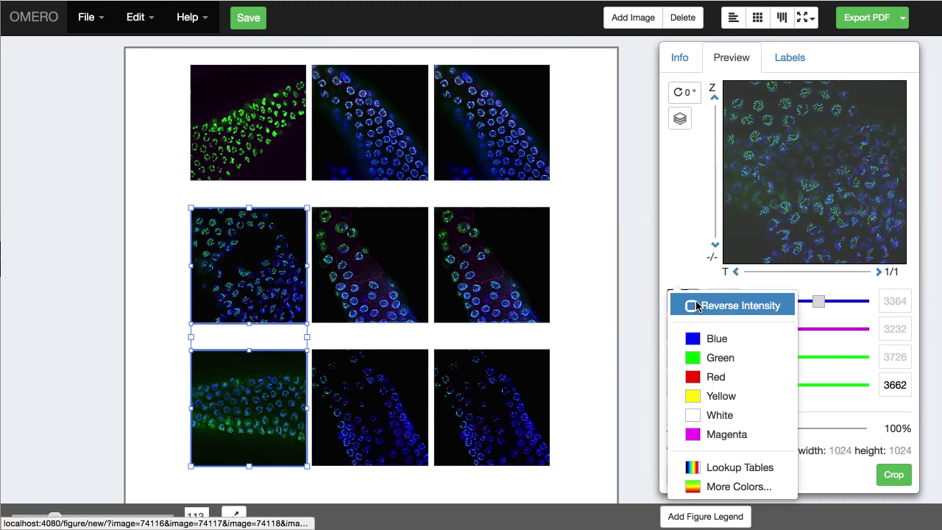
click(703, 356)
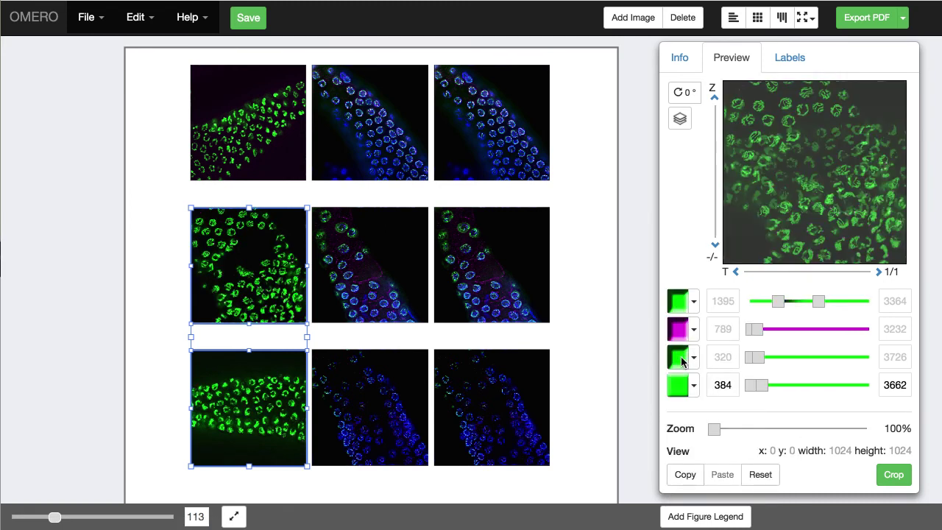
click(681, 356)
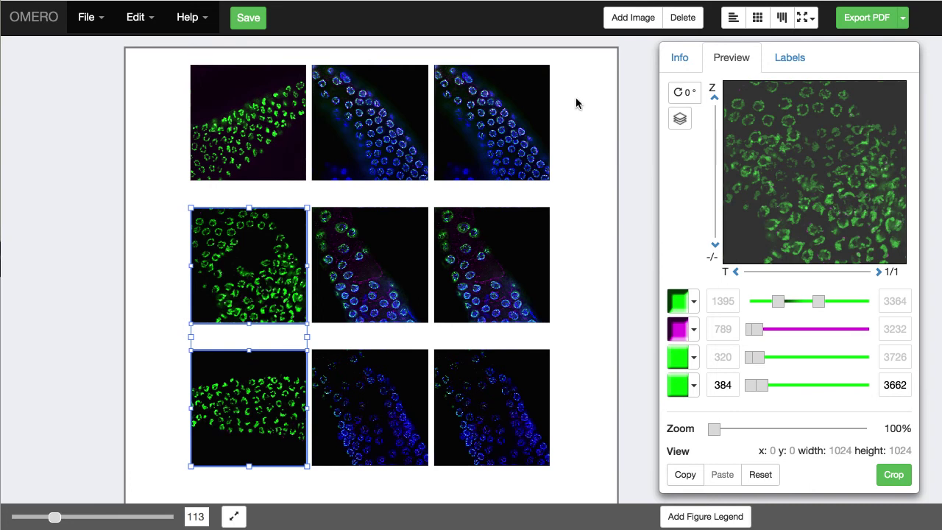
Turn off the blue channel in all six panels of the second and third columns
drag(577, 121, 359, 409)
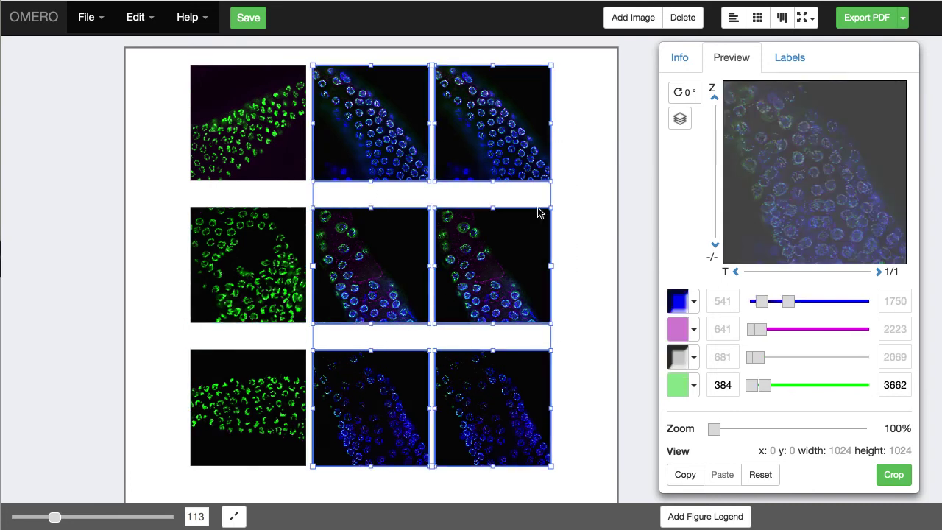
click(676, 303)
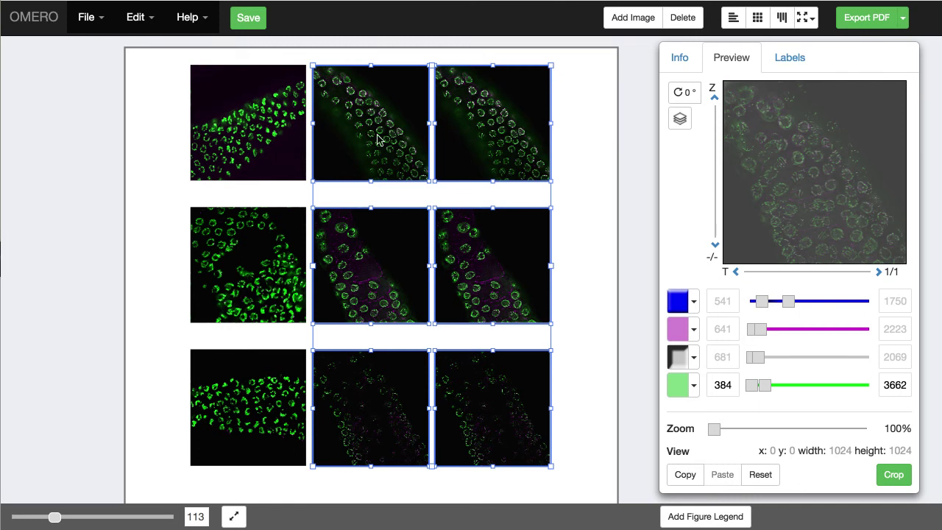
click(374, 46)
In the top panel of the second column, recolour the third channel to White and turn off the green channel
click(377, 91)
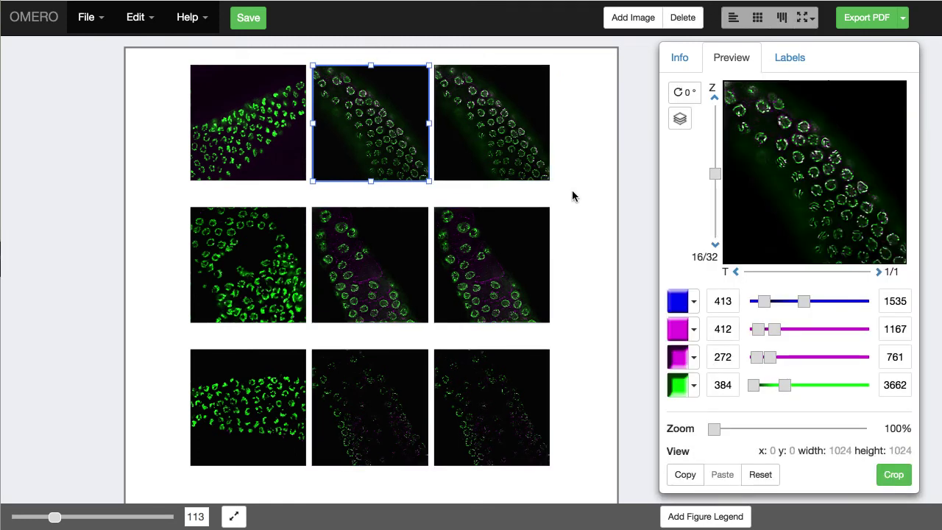
click(687, 356)
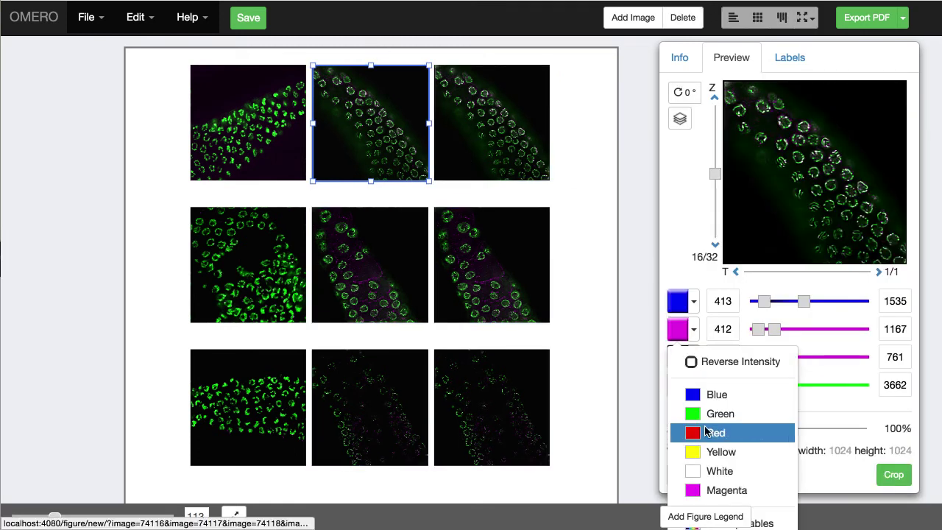
click(714, 472)
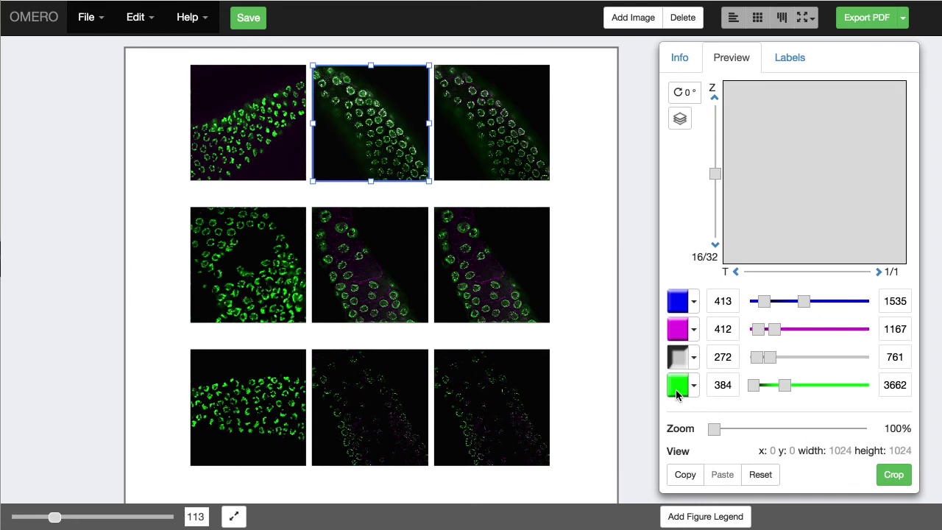
In the lower two second-column panels, recolour the magenta channel to White and turn off the active green channel
drag(413, 487, 386, 288)
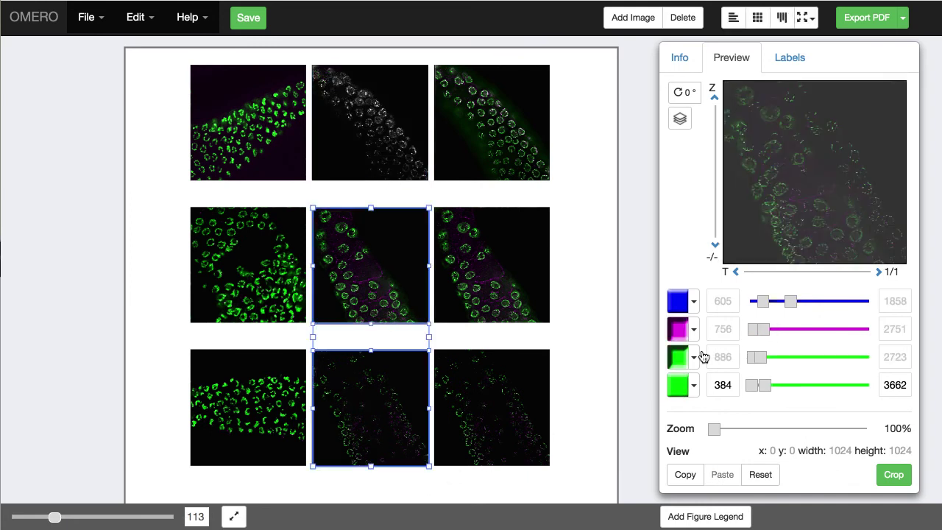
click(694, 331)
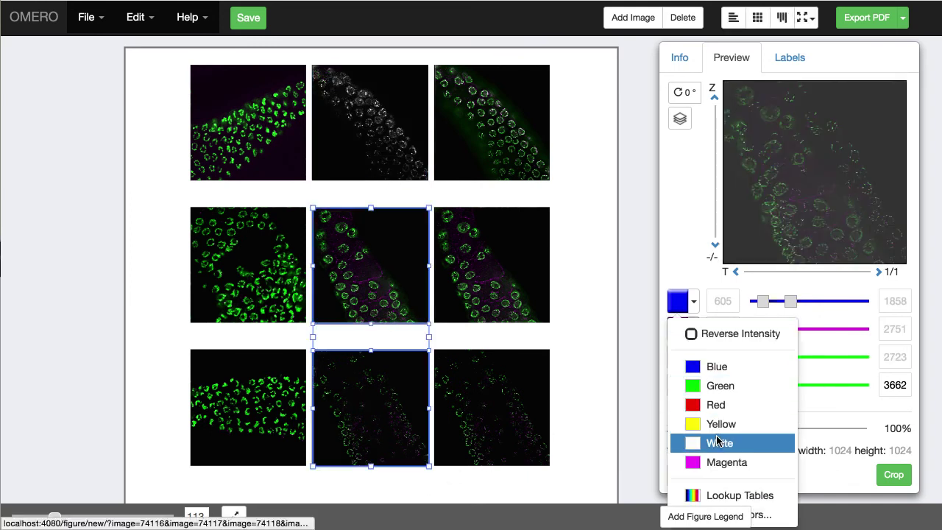
click(716, 442)
click(681, 368)
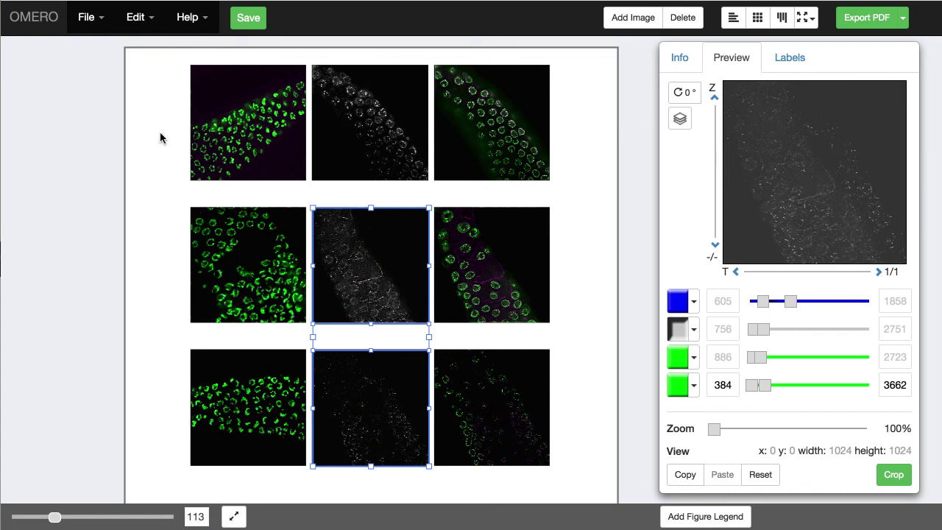
Zoom all nine panels together to 467% and clear the selection
drag(160, 138, 507, 398)
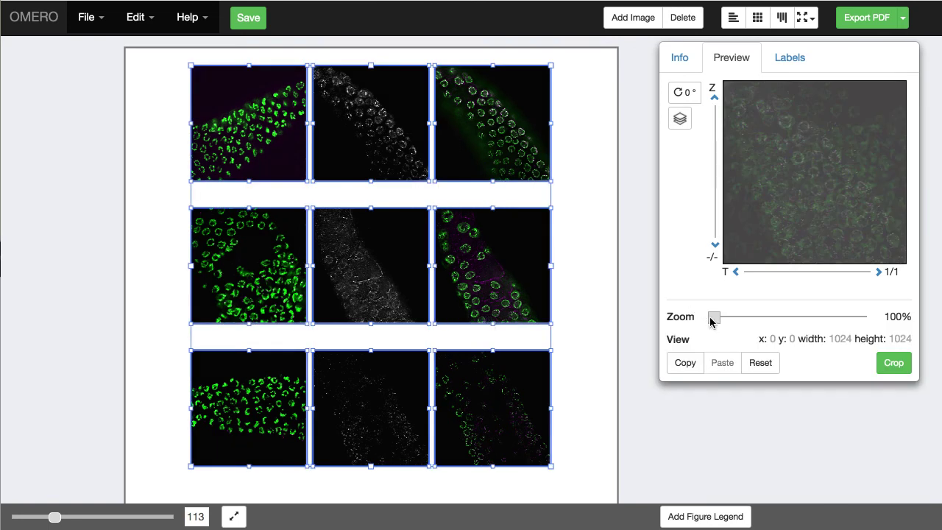
drag(714, 317, 778, 319)
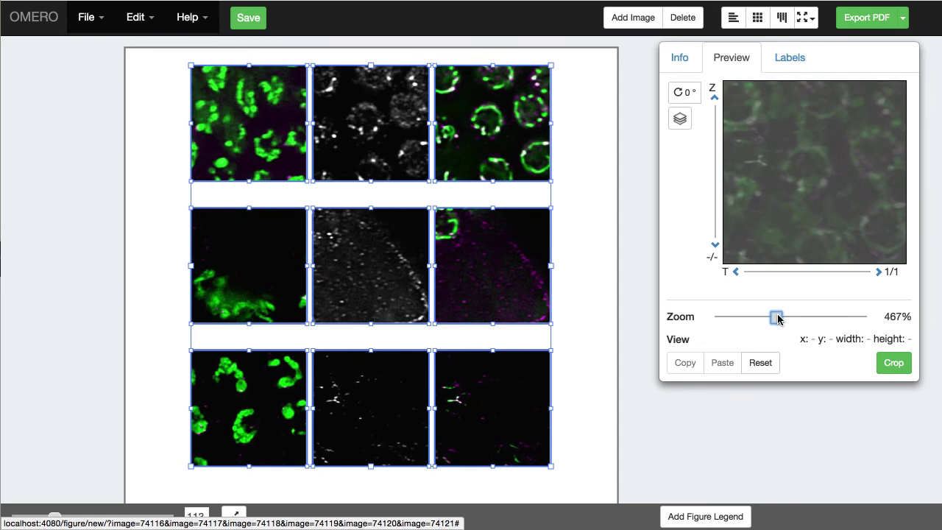
click(587, 261)
Pan the zoomed view of the bottom row's second and third panels together to show the ring-shaped green nuclei
drag(573, 407, 383, 404)
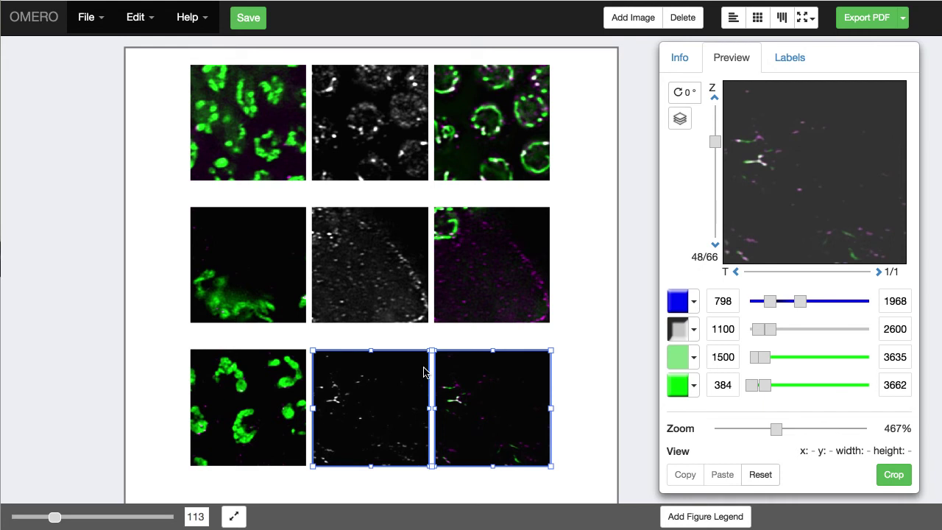
drag(740, 228, 819, 197)
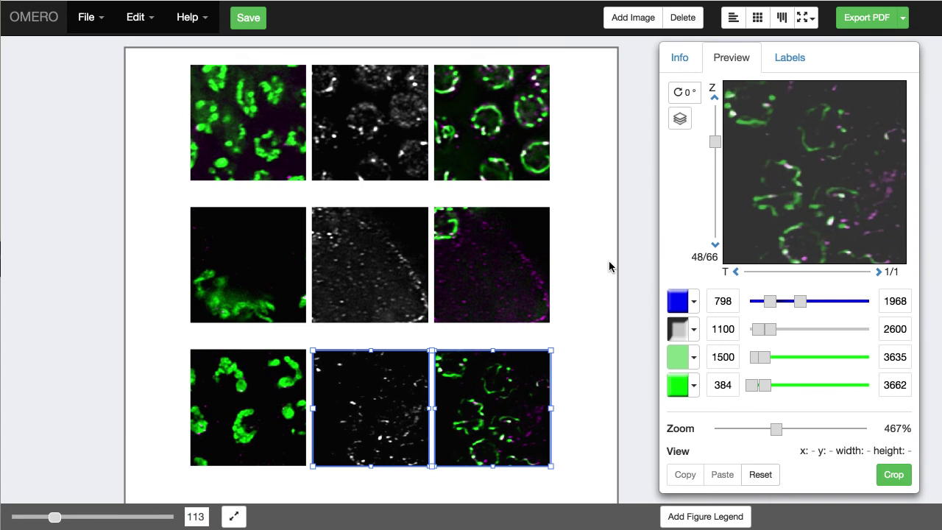
click(558, 269)
Select the second and third panels of the middle row and open the crop region chooser for them
drag(580, 254, 446, 240)
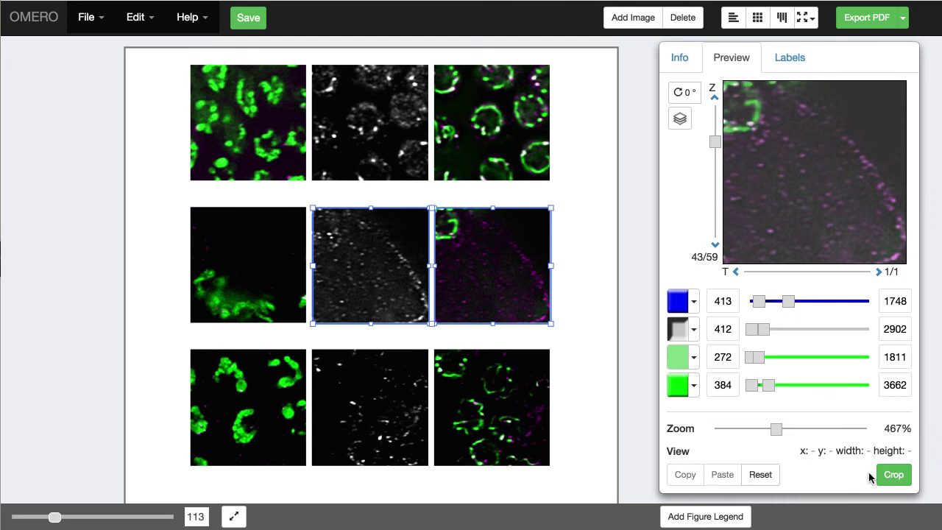
click(890, 474)
Draw a trial crop rectangle on the image's dark background and move it onto the lower part of the tissue
drag(546, 234, 527, 164)
drag(598, 179, 657, 246)
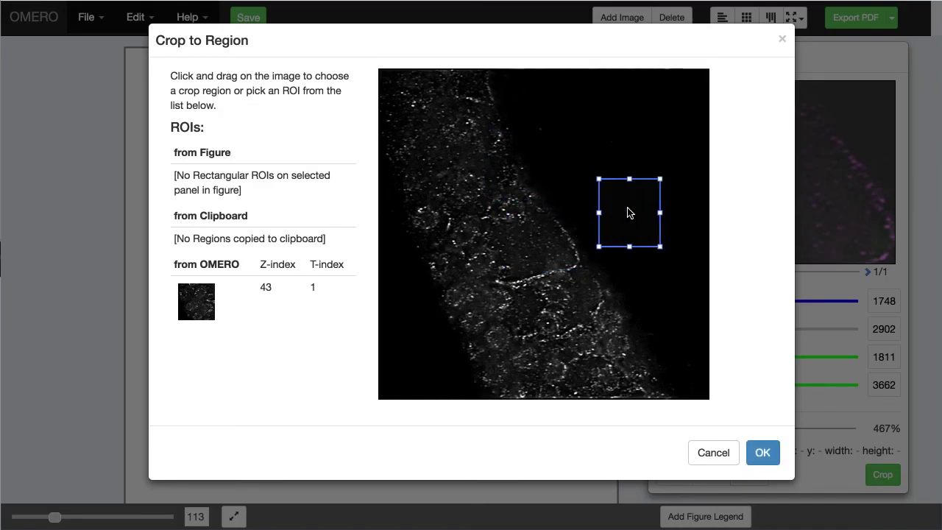
mouse_move(629, 212)
mouse_down()
mouse_move(558, 318)
mouse_move(575, 329)
mouse_up()
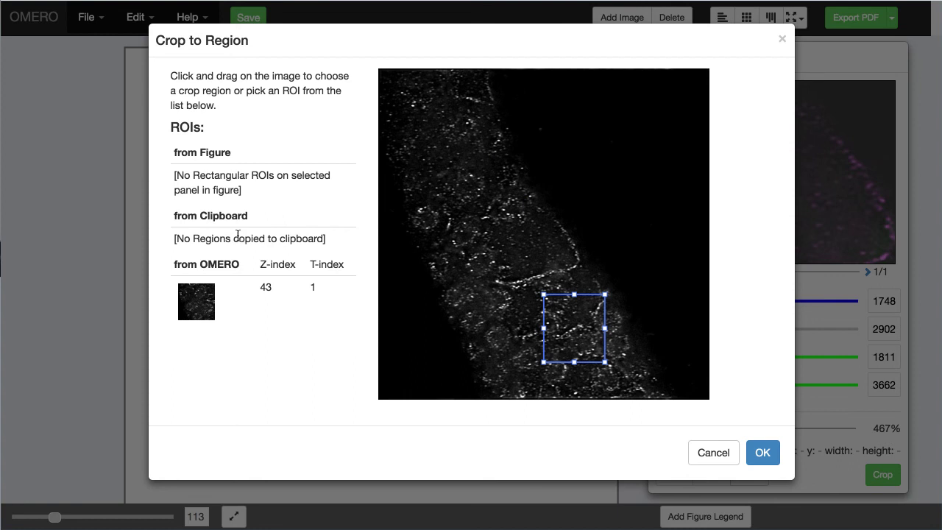
Crop both panels to the saved OMERO ROI at Z-index 43, T-index 1
click(200, 305)
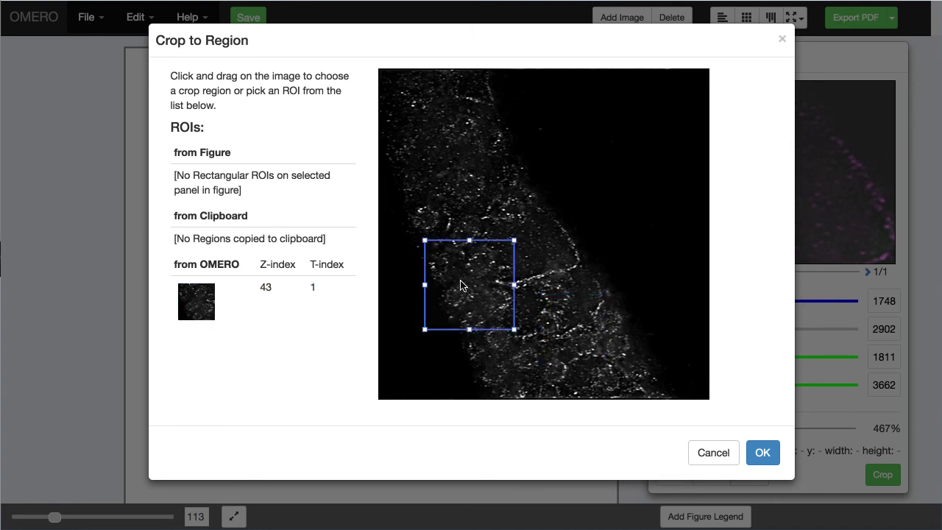
click(763, 452)
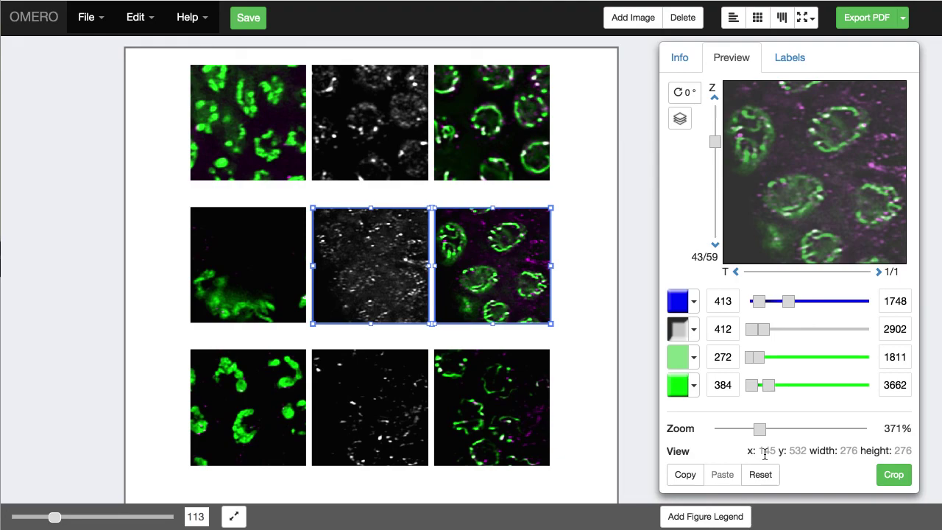
Select only the third panel of the middle row and open its ROI editor
click(595, 291)
click(530, 275)
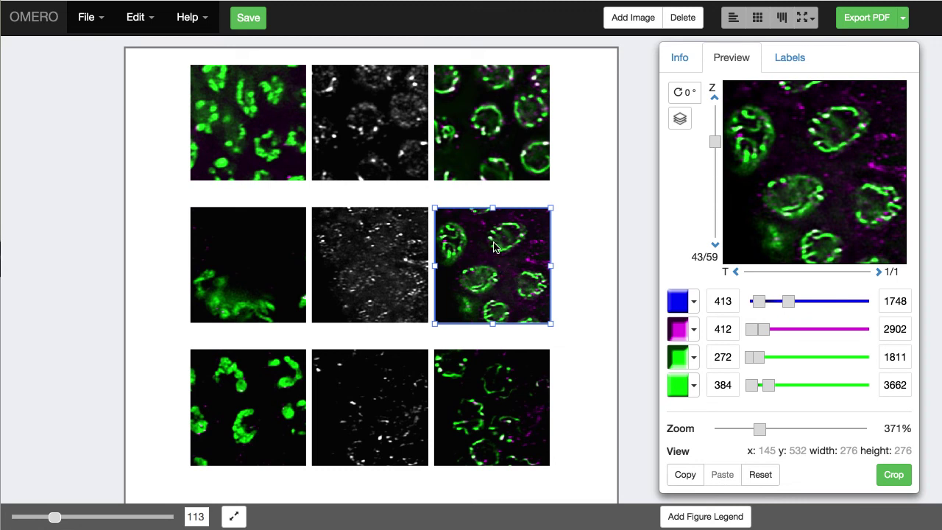
click(790, 63)
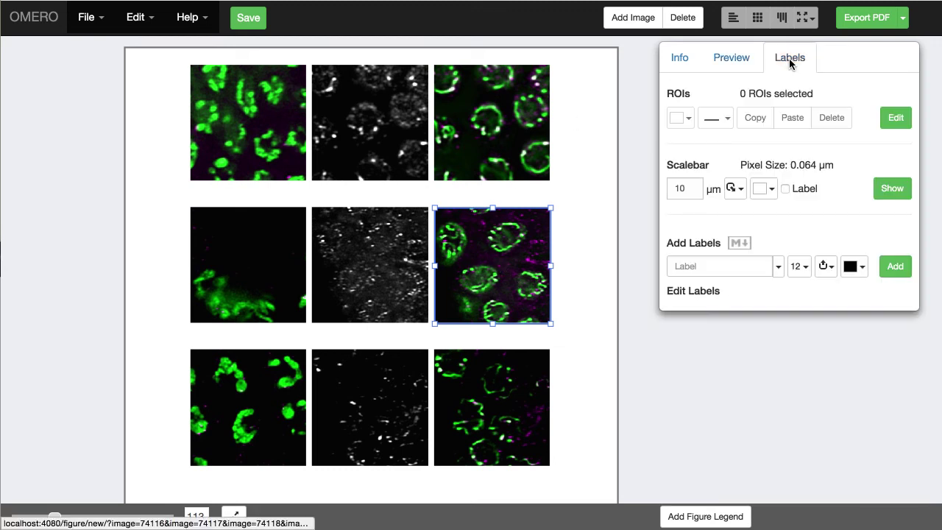
click(896, 118)
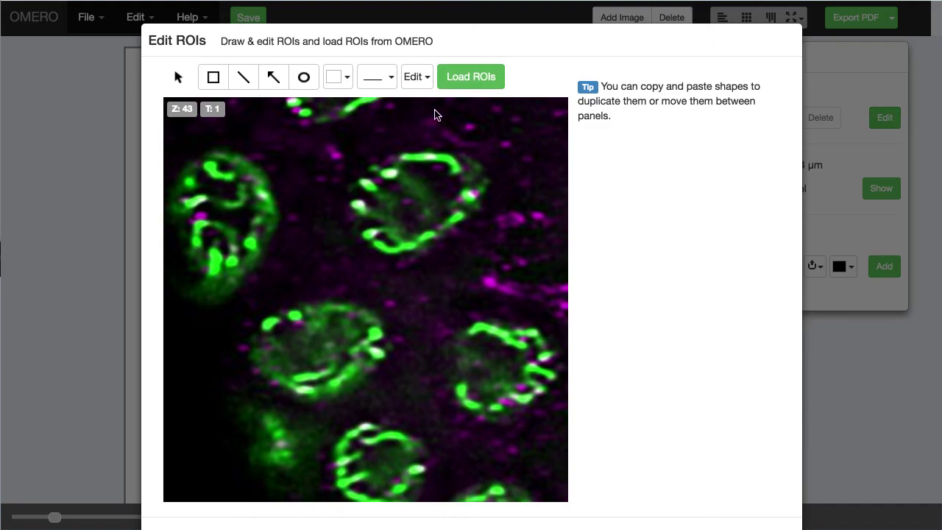
Draw a trial diagonal arrow between the two upper nuclei and delete it
click(273, 77)
drag(270, 149, 386, 272)
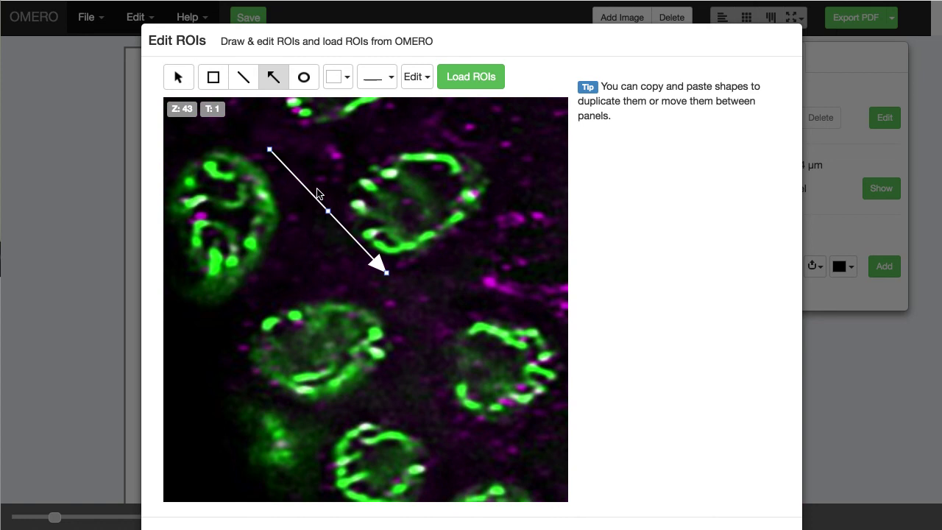
key(Delete)
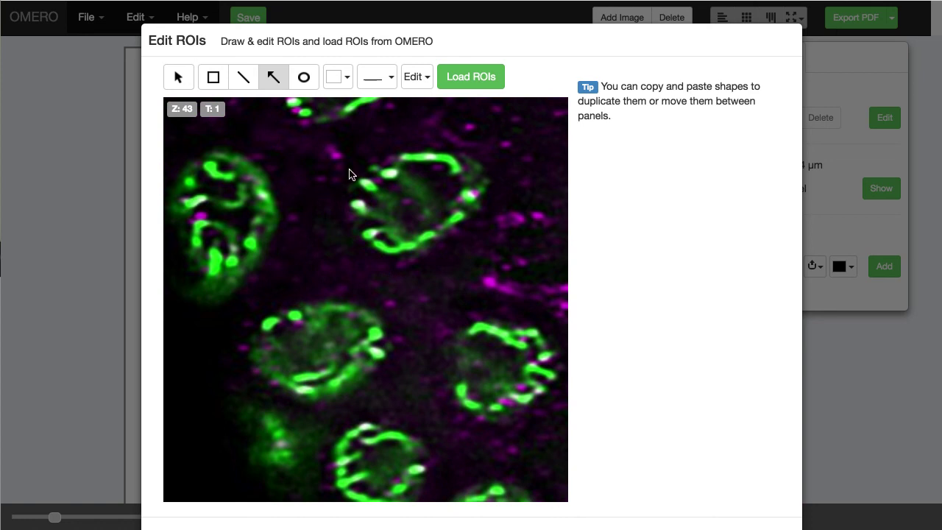
Load the panel's ROIs from OMERO and add both yellow arrows at Z 43, T 1 to the panel
click(471, 75)
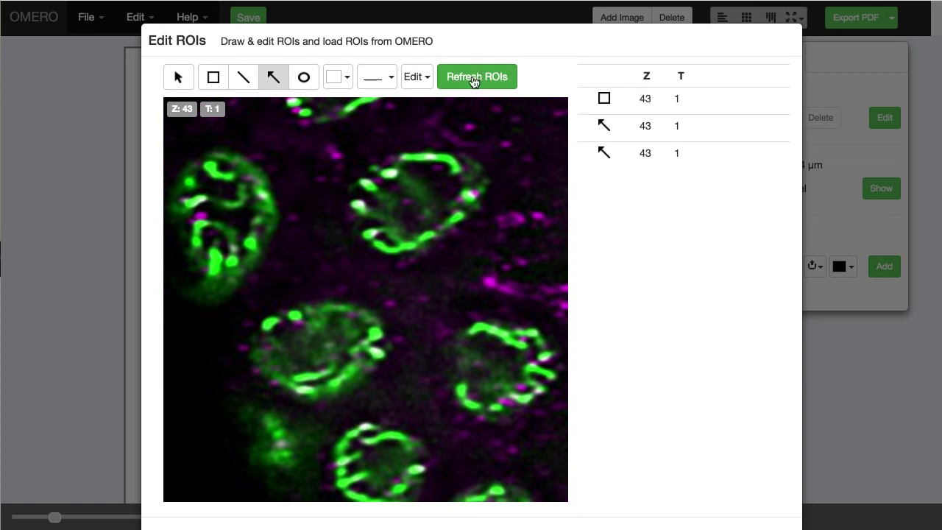
mouse_move(643, 107)
mouse_move(650, 126)
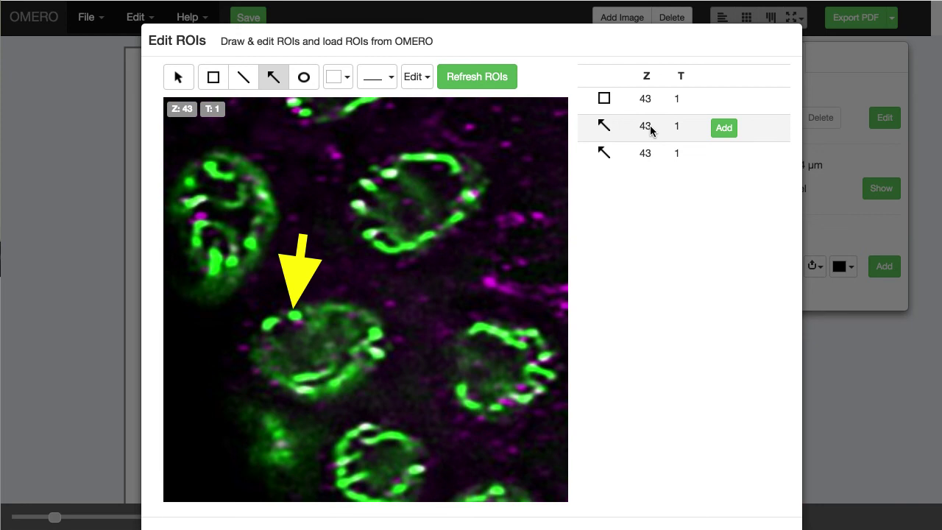
click(723, 131)
click(723, 155)
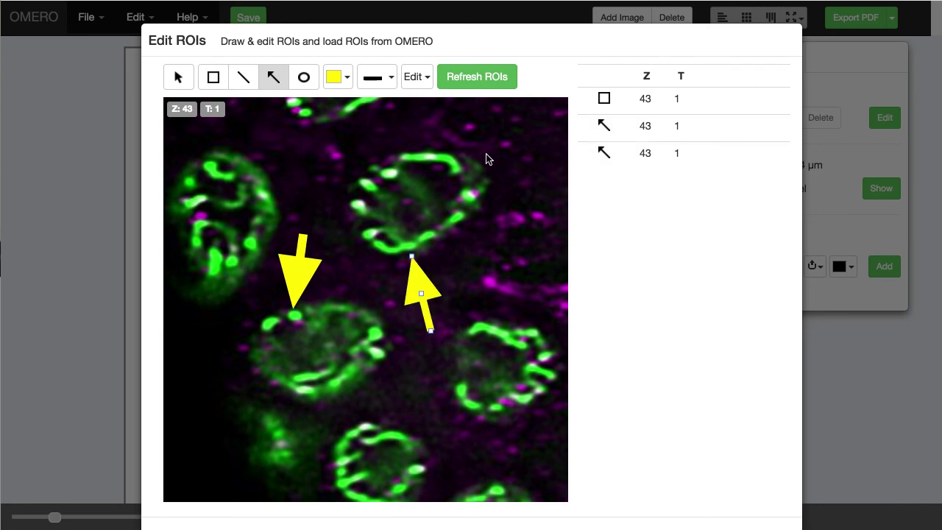
scroll(608, 349, down, 1)
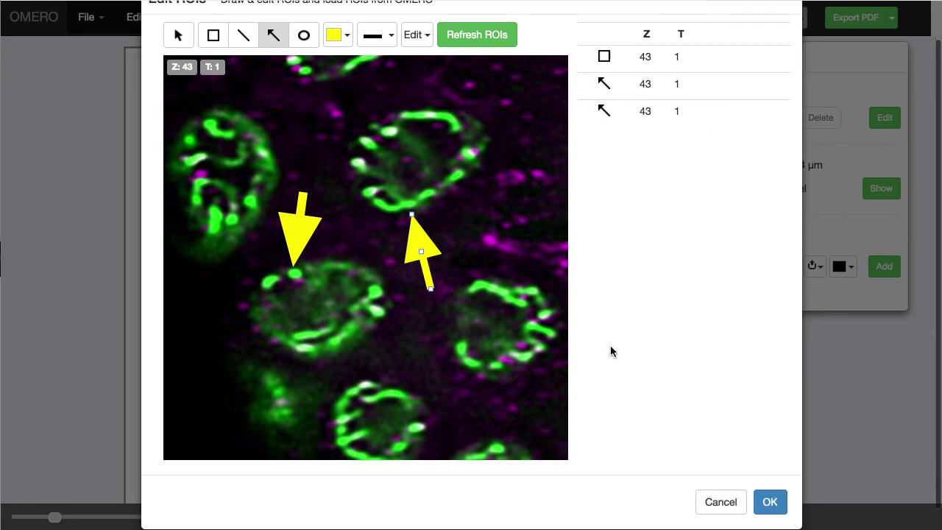
click(769, 506)
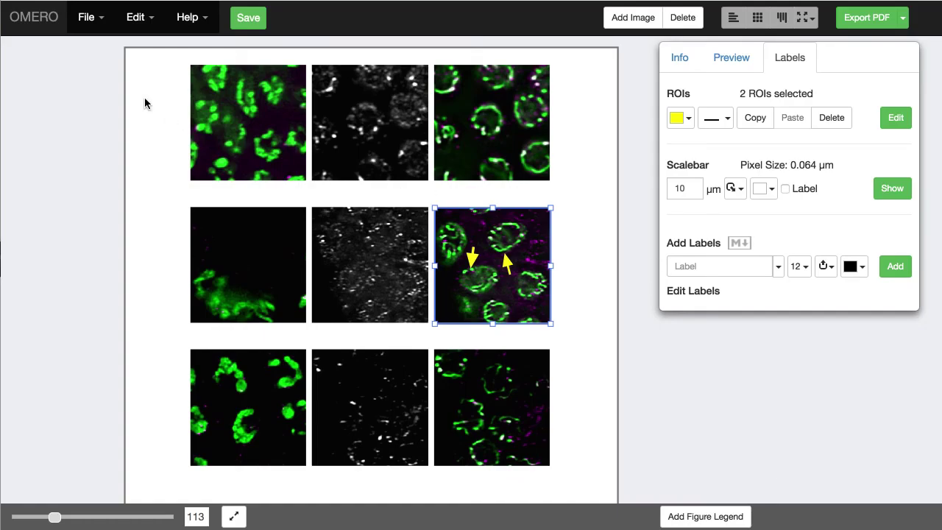
Show 5 µm scale bars with labels on all panels of the first and third columns
drag(145, 97, 236, 405)
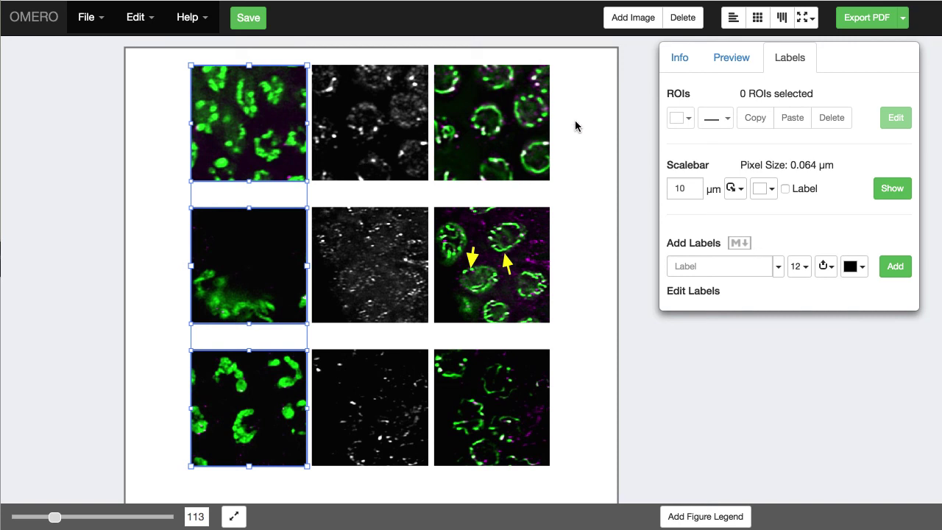
drag(574, 118, 489, 401)
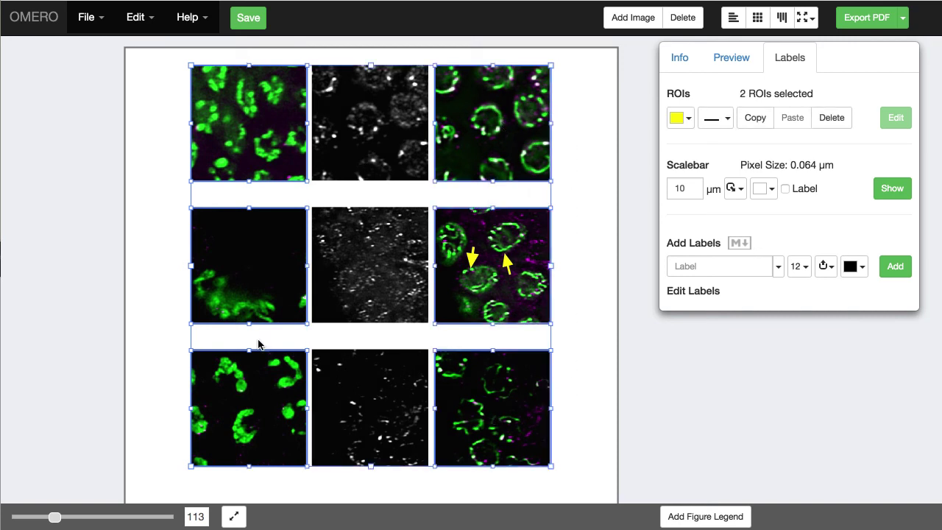
click(893, 190)
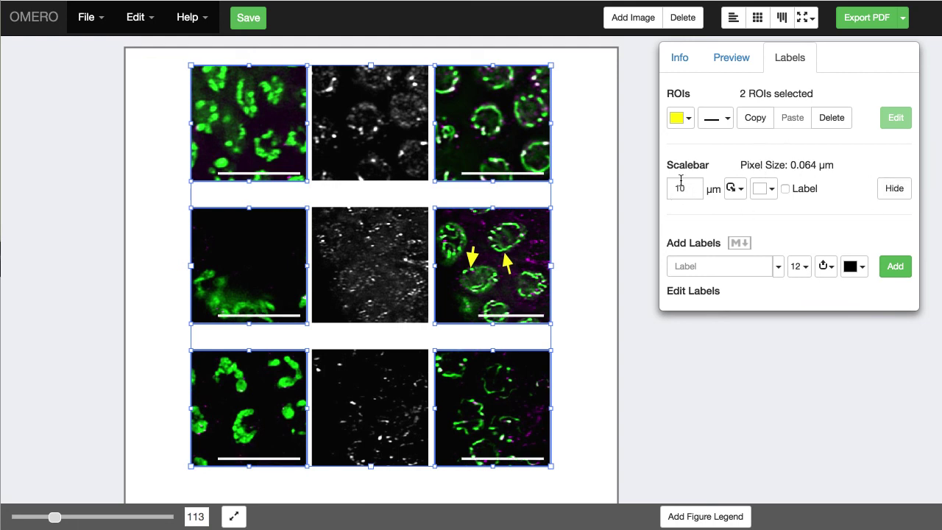
drag(686, 191, 671, 193)
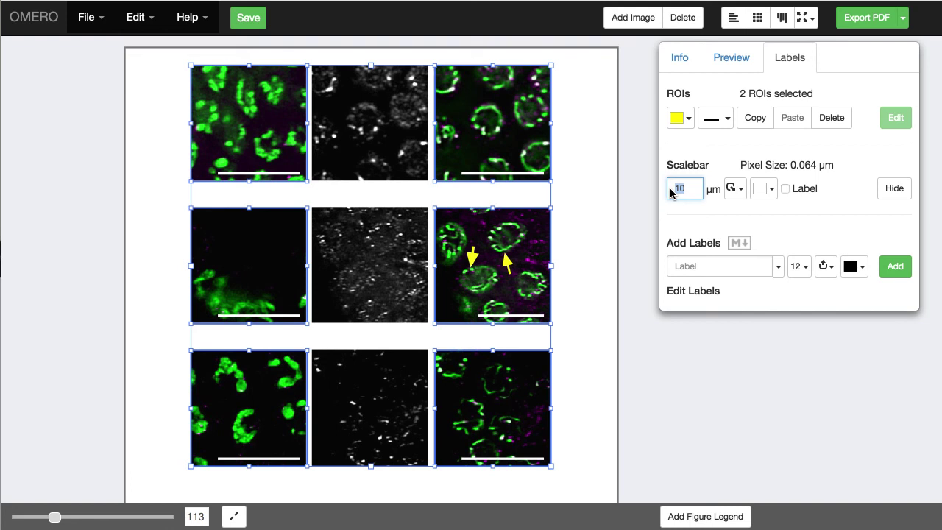
text(5)
click(785, 190)
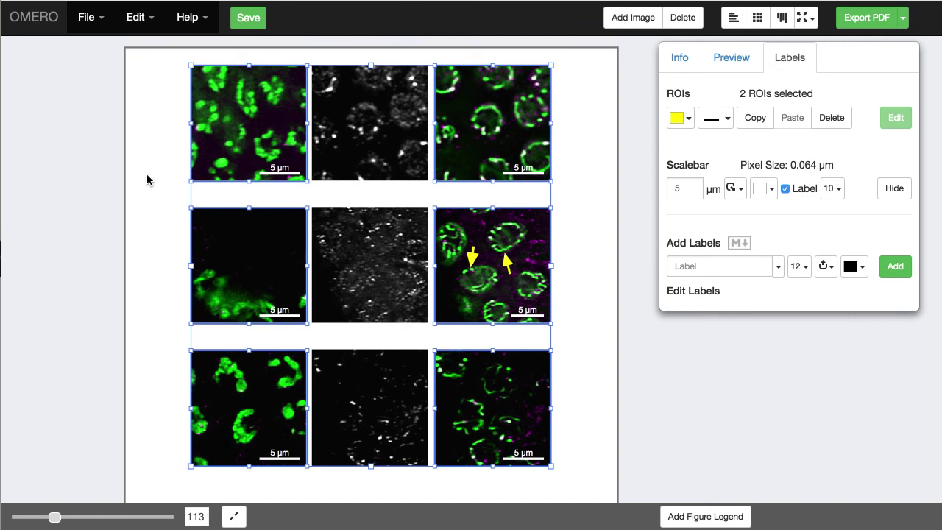
click(162, 151)
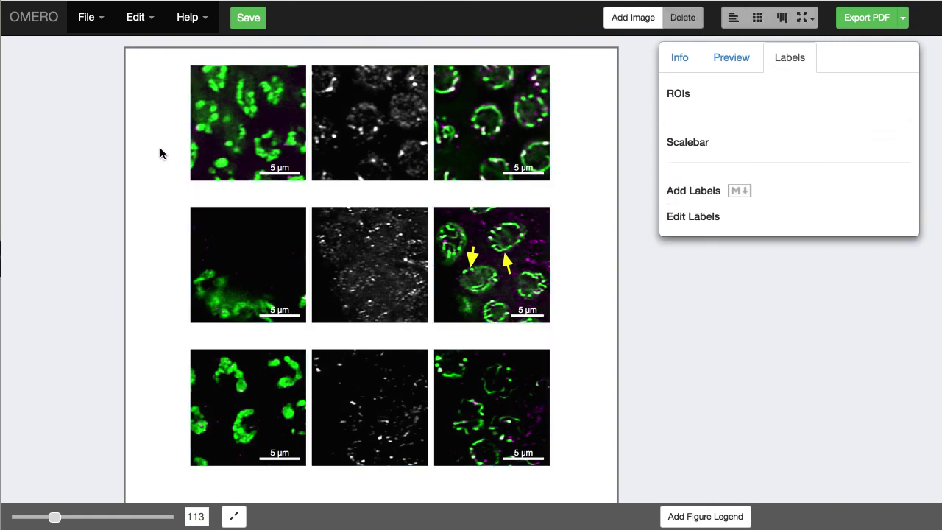
Add the label "Control" to the top row's first panel at size 14, placed vertically along its left outside edge
click(212, 129)
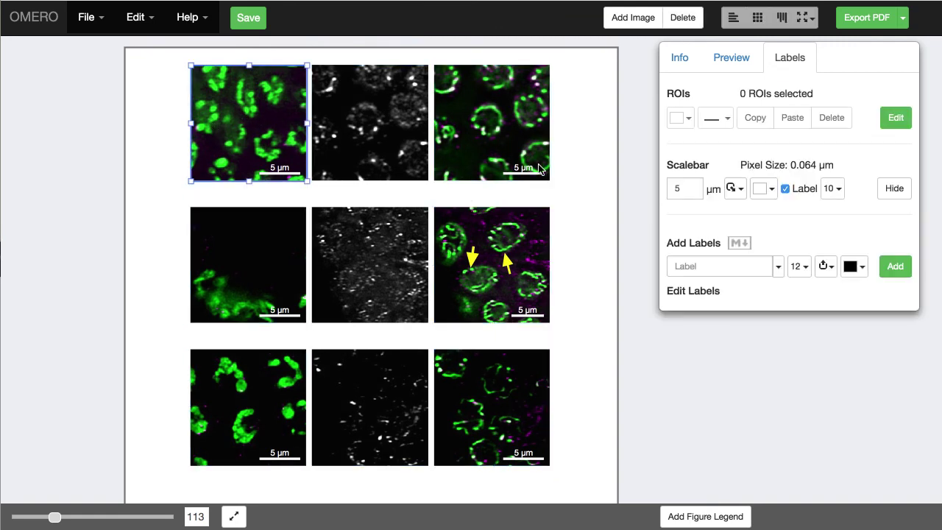
click(708, 271)
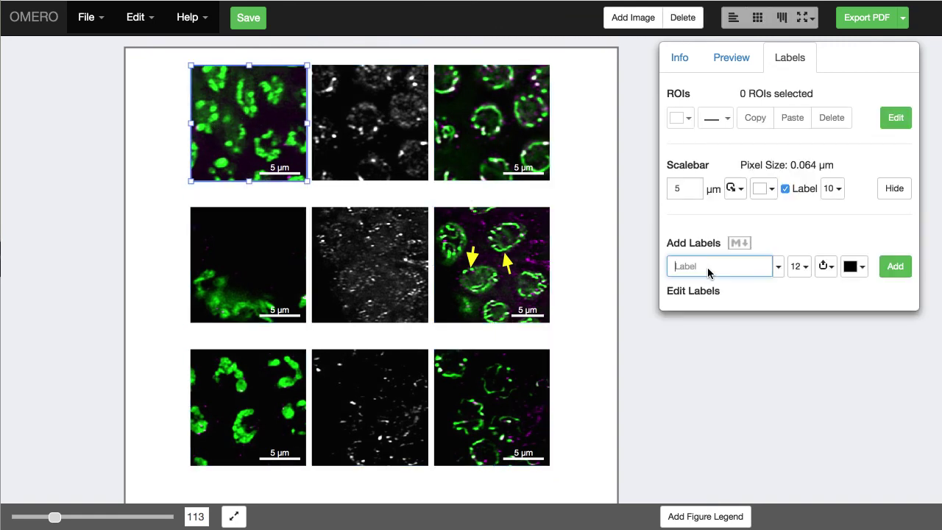
text(Control)
click(799, 266)
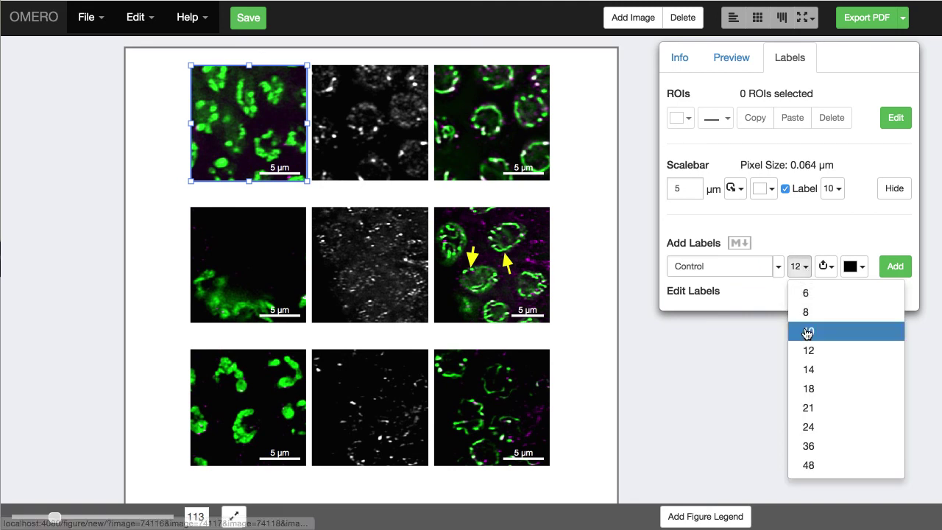
click(808, 370)
click(826, 266)
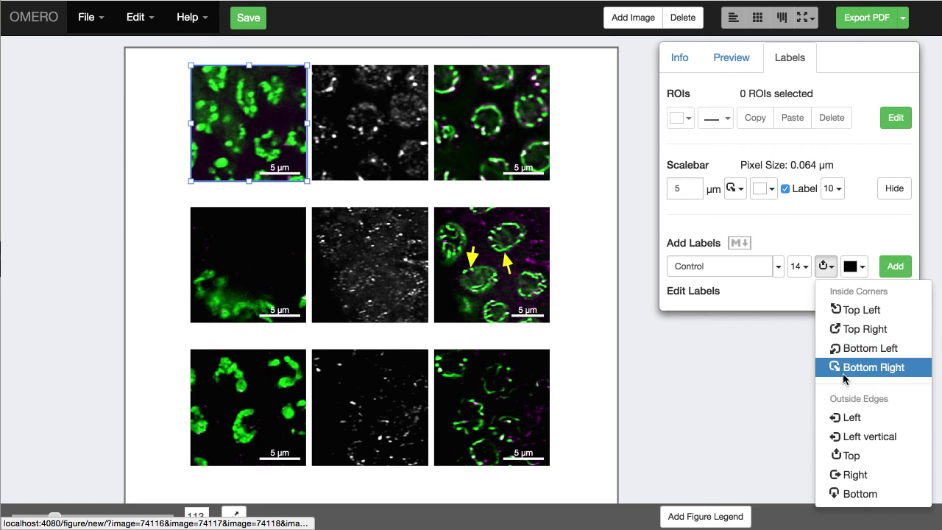
click(851, 438)
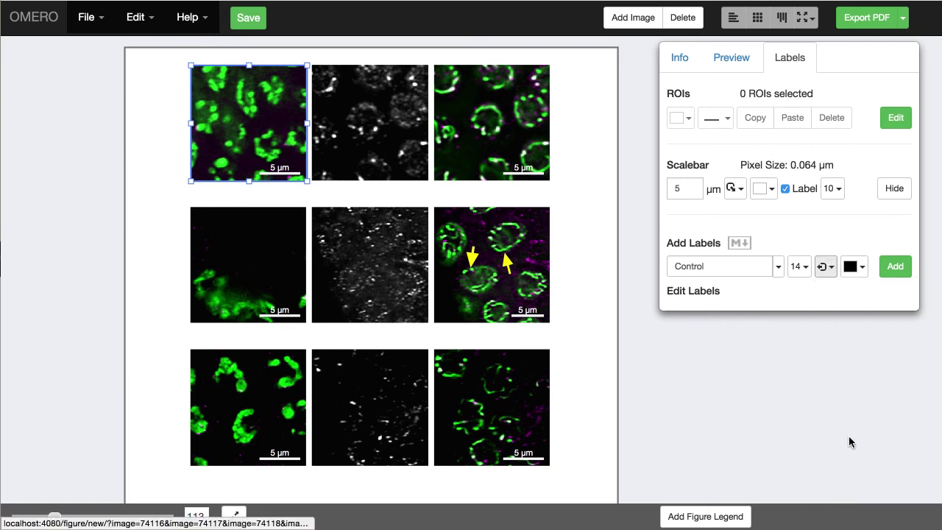
click(894, 268)
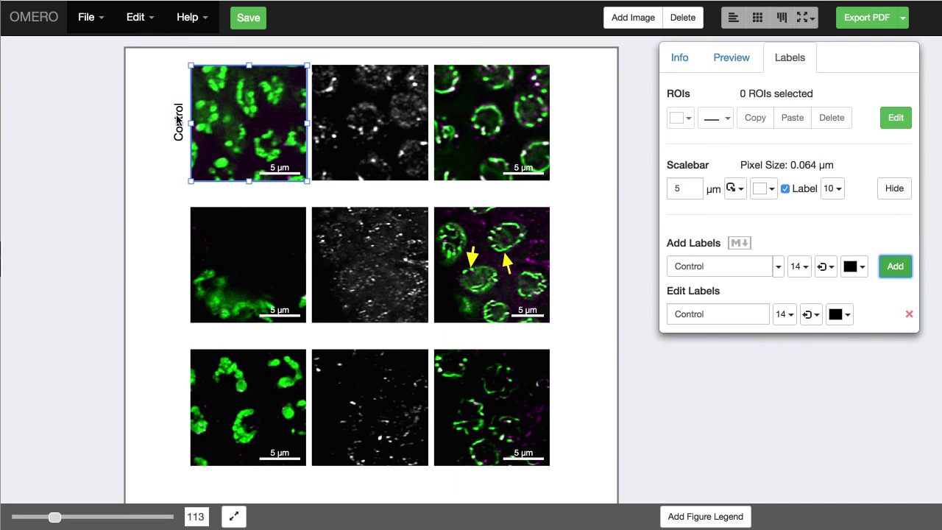
Remove the Control label and add size 14 left-vertical labels created from tags to all nine panels
click(909, 315)
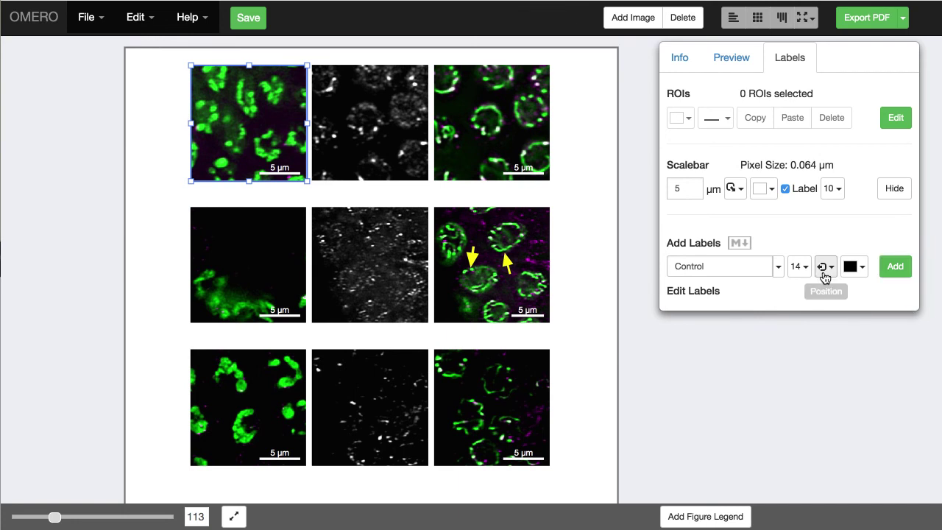
click(778, 266)
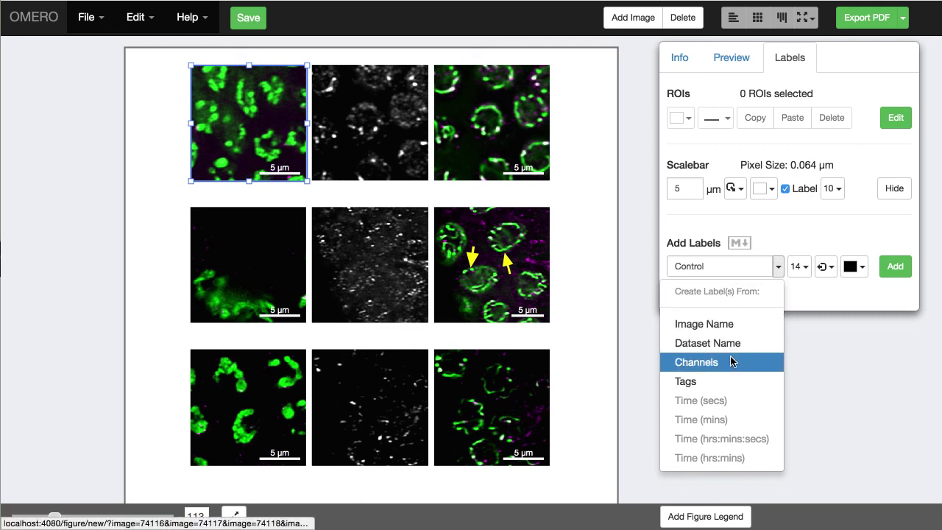
click(711, 383)
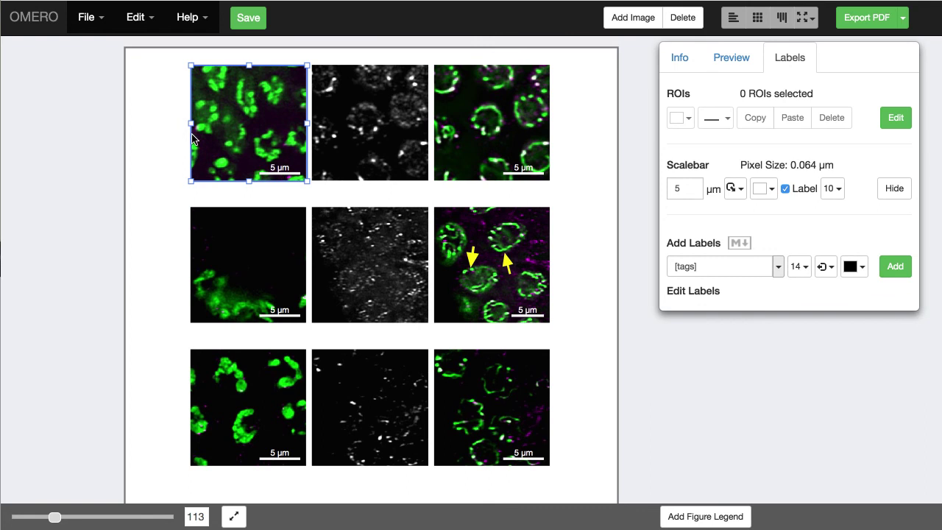
drag(146, 113, 495, 382)
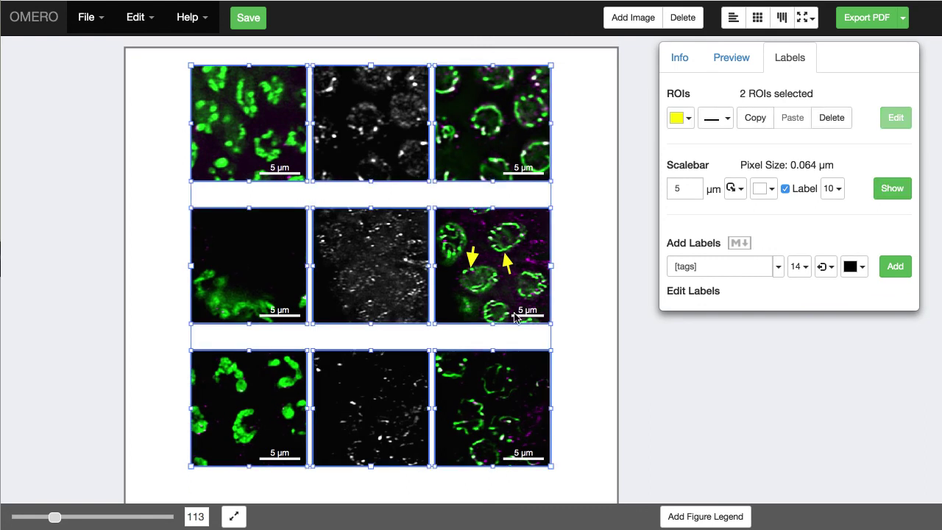
click(893, 268)
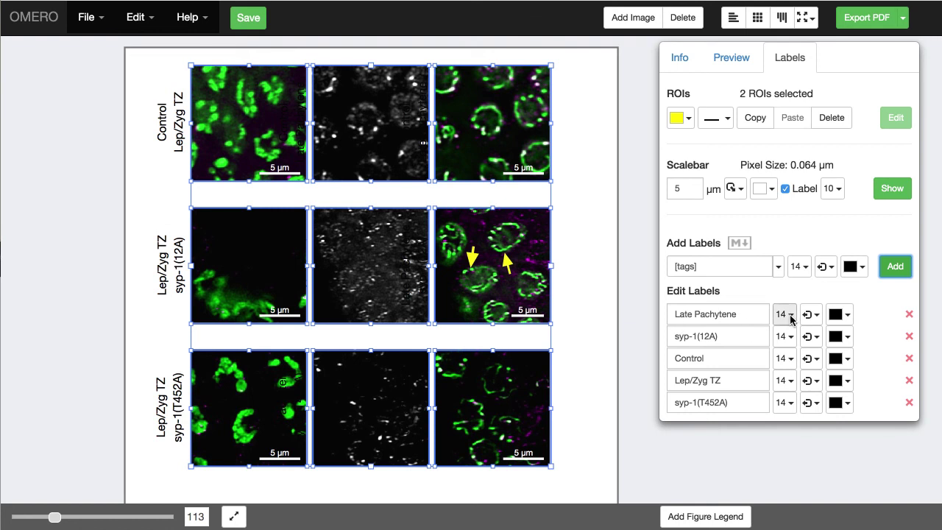
Move the Late Pachytene and Lep/Zyg TZ labels to the bottom outside edge of their panels
click(814, 315)
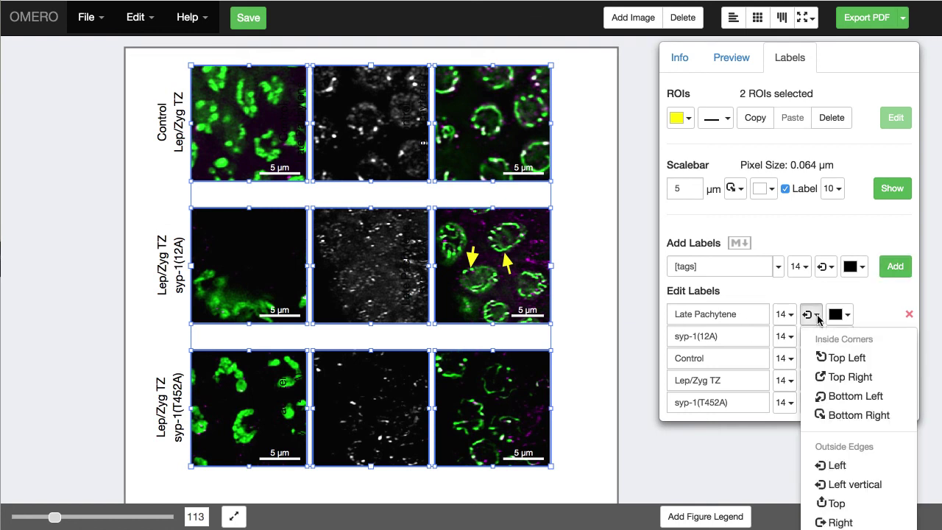
scroll(832, 449, down, 1)
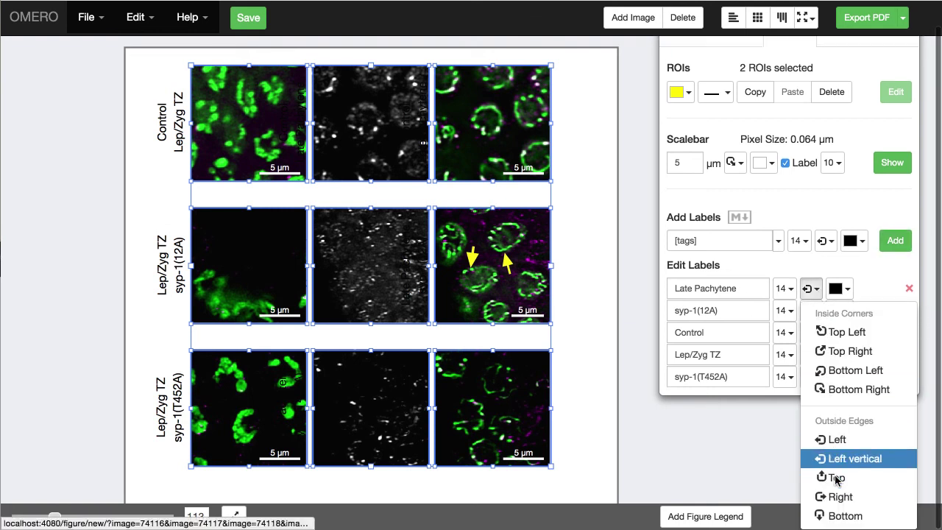
click(844, 515)
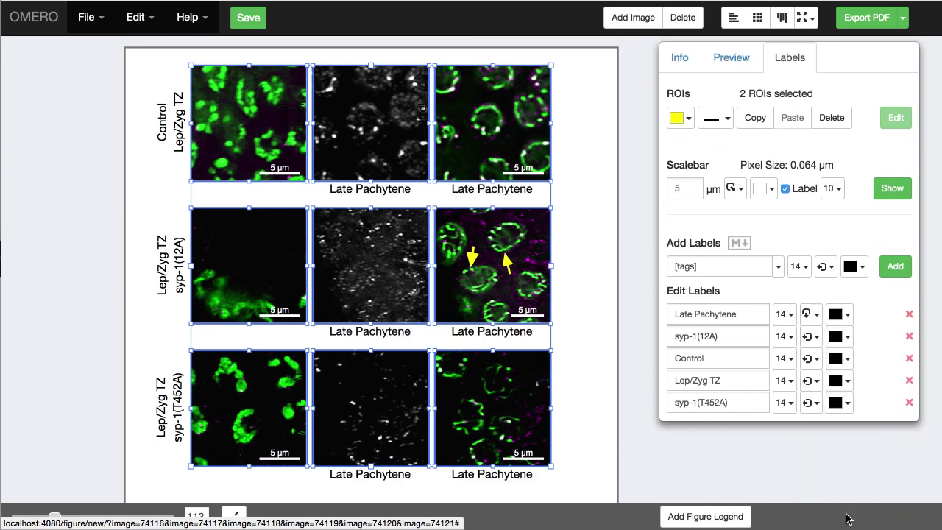
click(815, 381)
scroll(839, 442, down, 3)
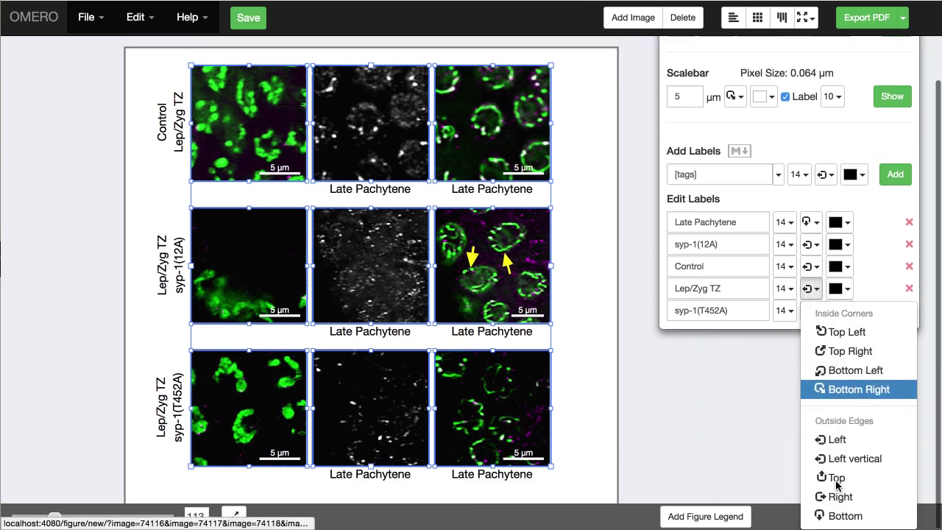
click(843, 518)
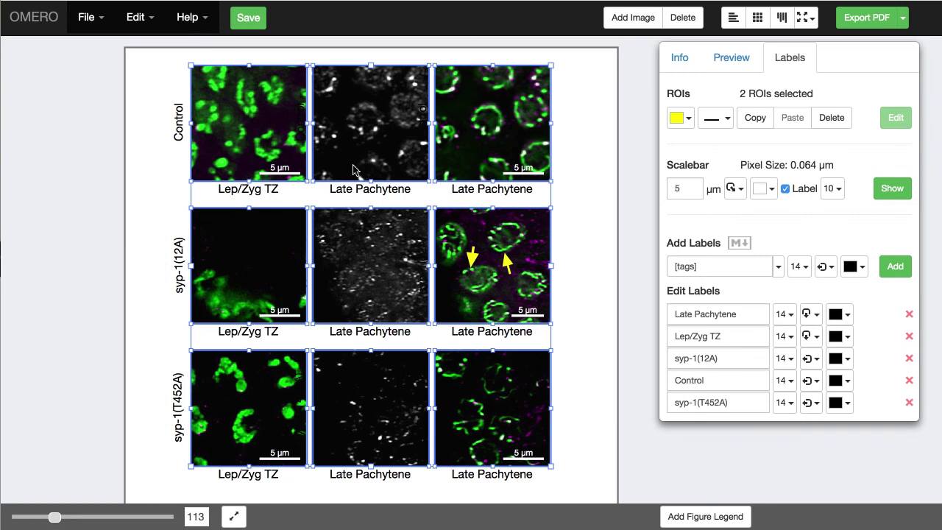
click(576, 112)
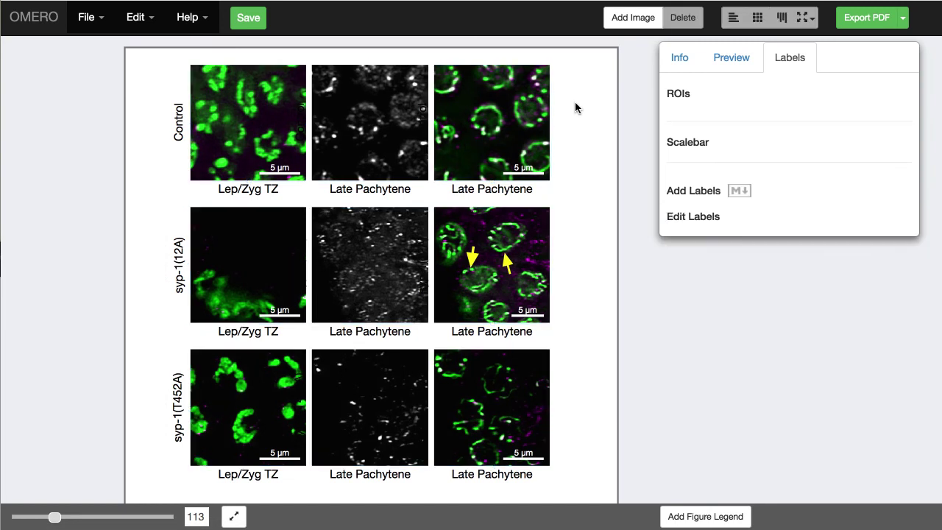
Remove the syp-1(12A), Control and syp-1(T452A) labels from all panels in the second and third columns
drag(573, 125, 373, 398)
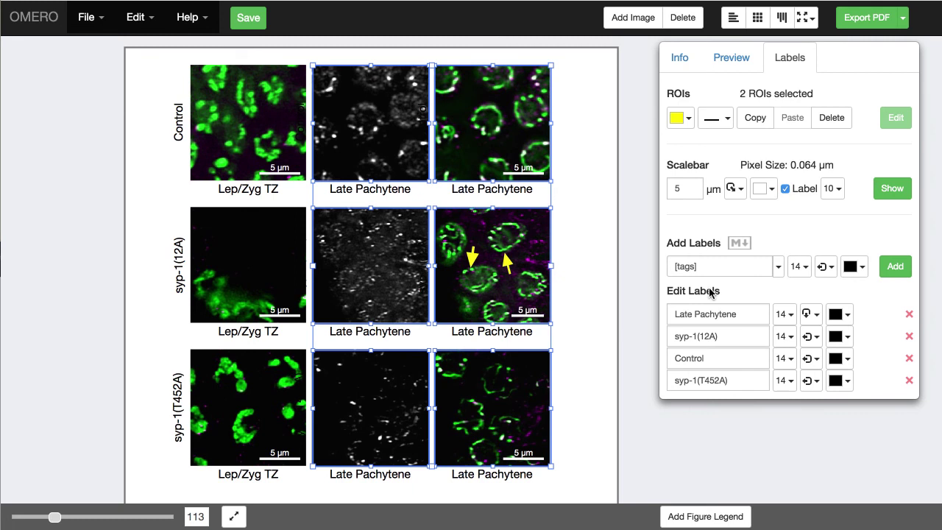
click(909, 336)
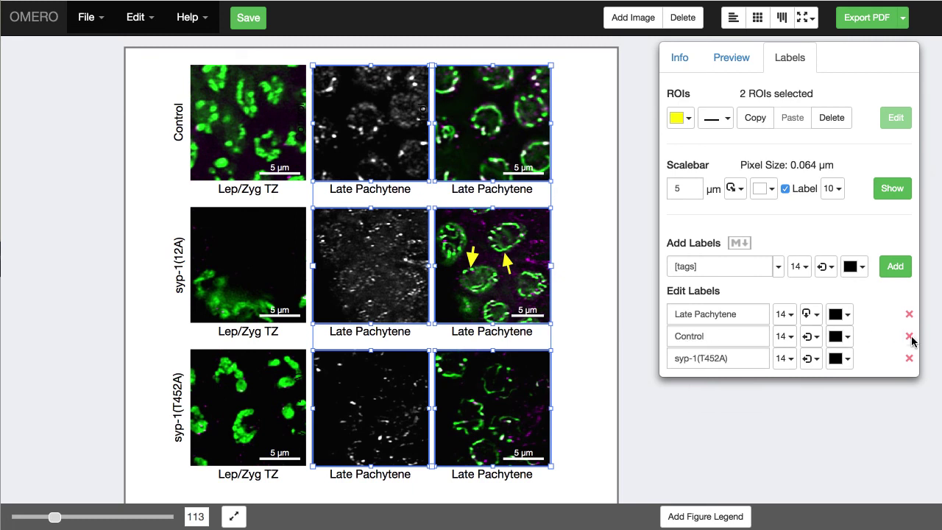
click(909, 336)
click(909, 336)
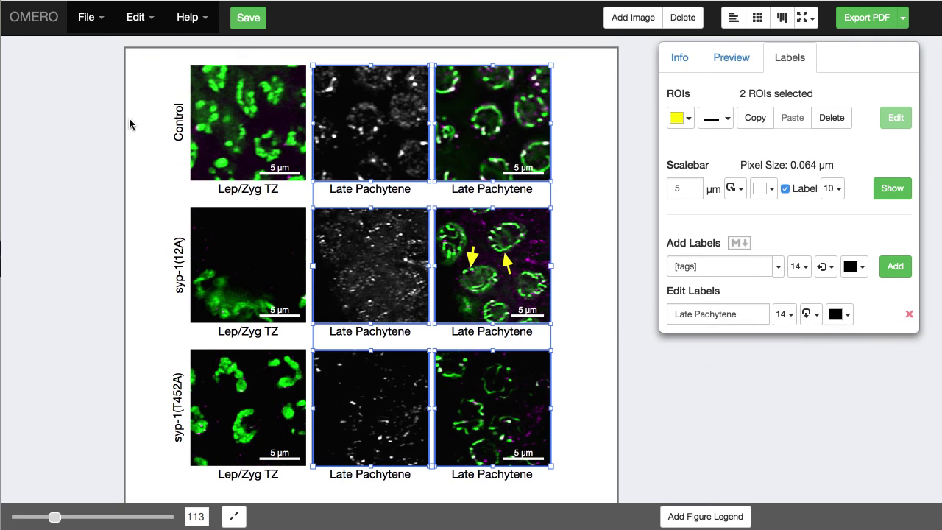
Add size 14 labels created from the channels to all nine panels, placed in the top left inside corner
drag(132, 119, 500, 407)
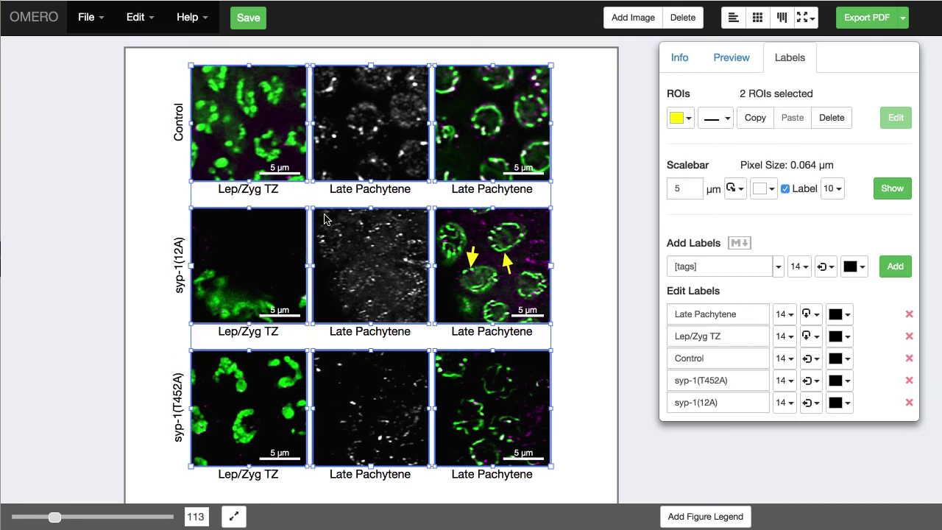
click(779, 267)
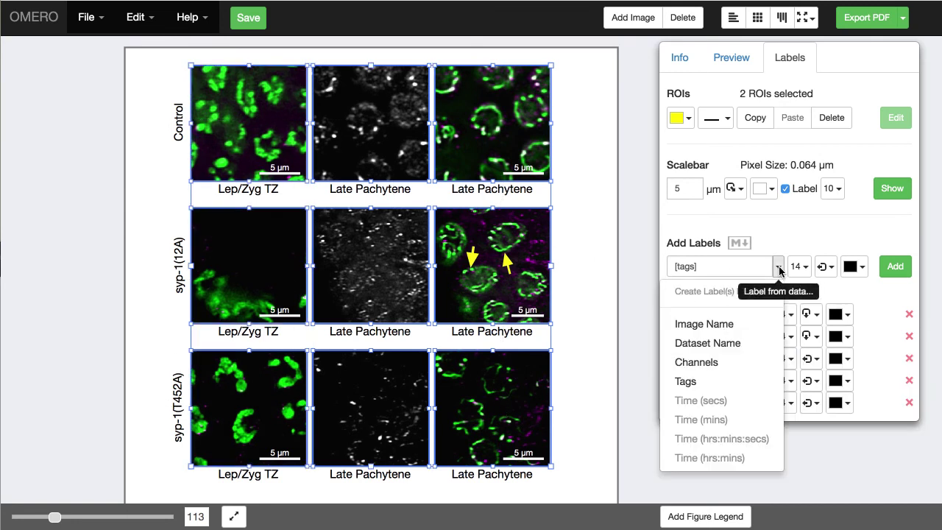
click(719, 362)
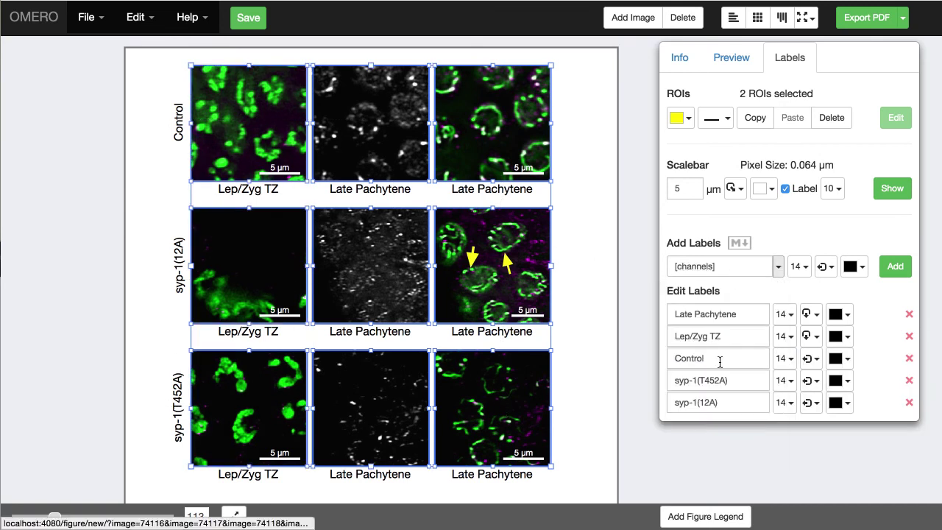
click(829, 269)
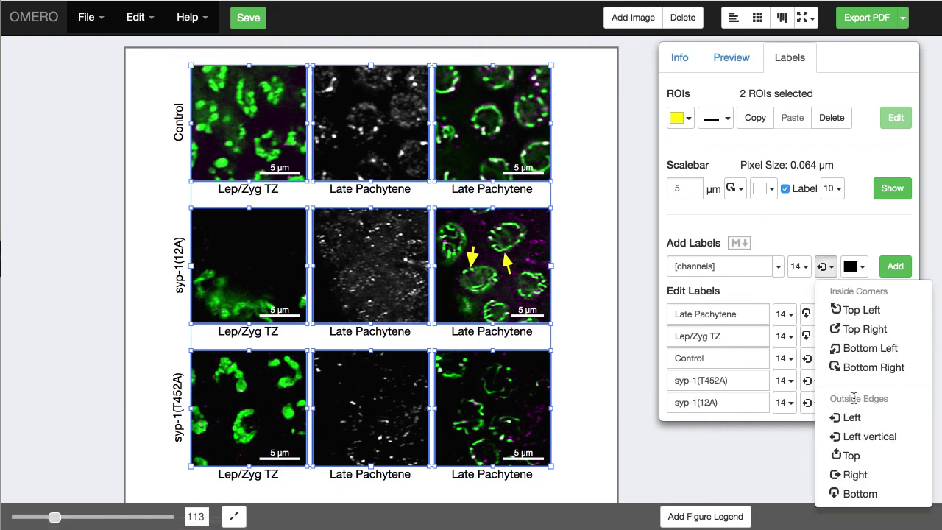
click(847, 310)
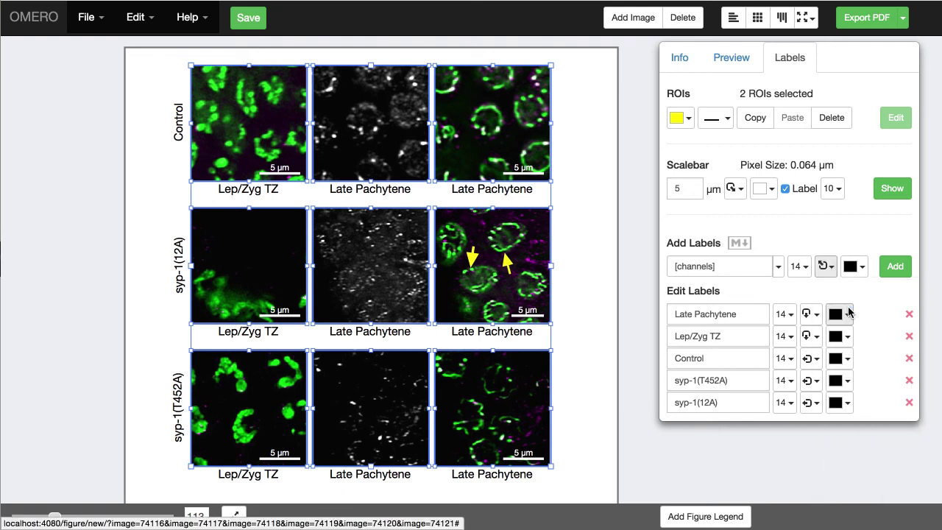
click(894, 270)
click(894, 271)
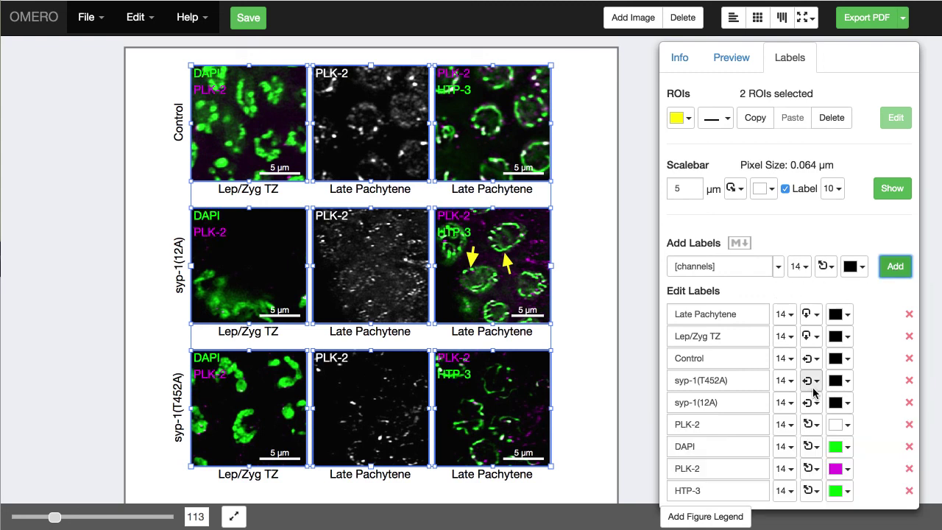
Move the DAPI and HTP-3 labels to the top right inside corner of their panels
click(810, 446)
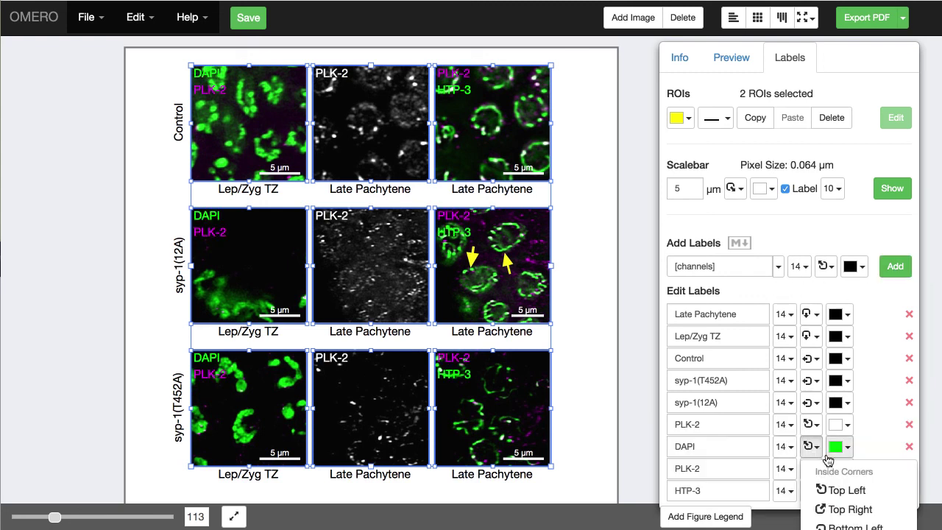
click(842, 508)
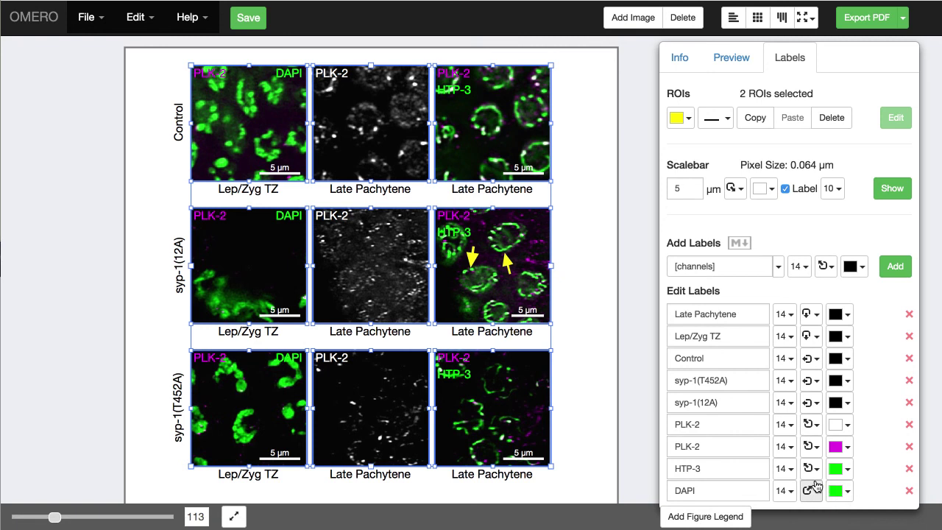
click(810, 468)
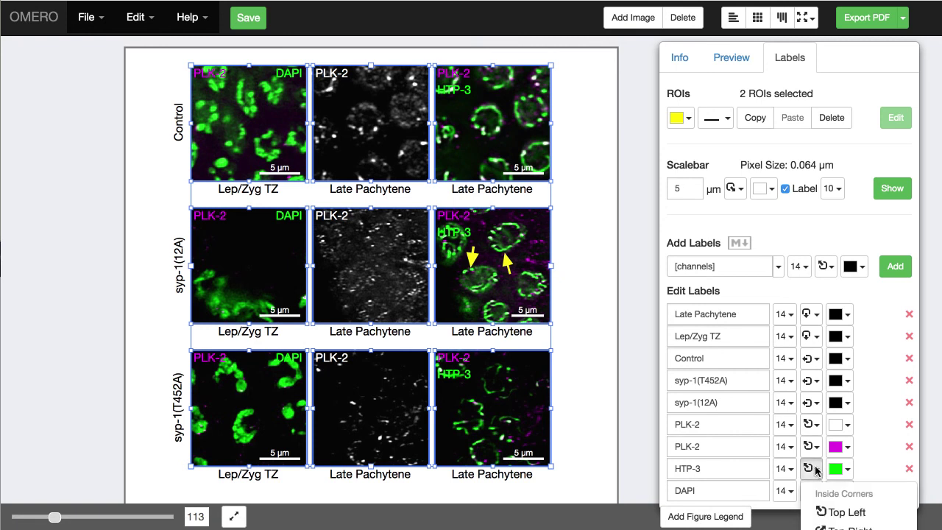
click(835, 529)
click(575, 262)
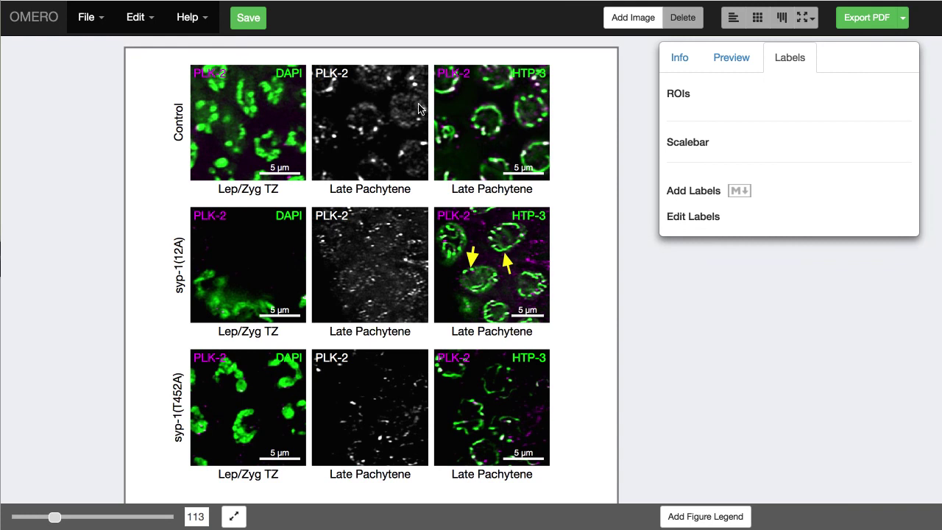
Save the figure under the name "Carlton-Figure 3"
click(248, 19)
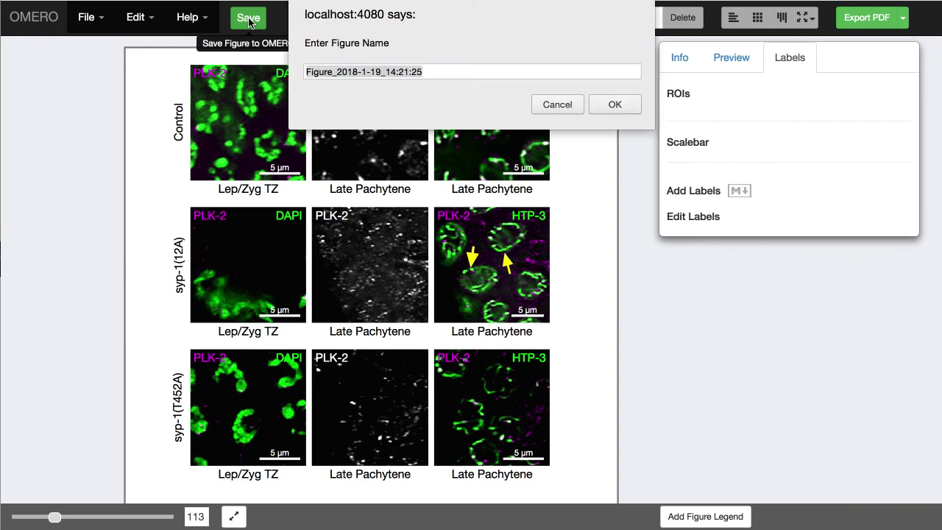
text(Carlton-Figure 3)
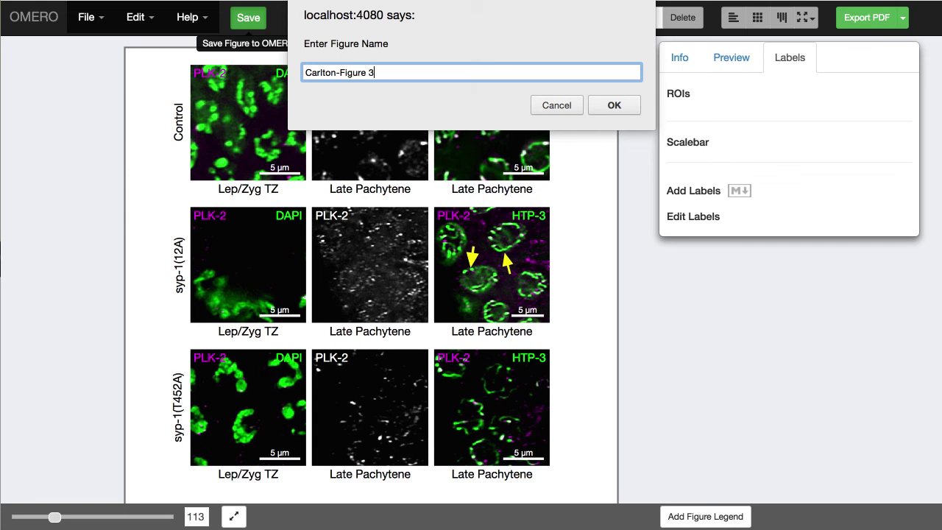
key(Return)
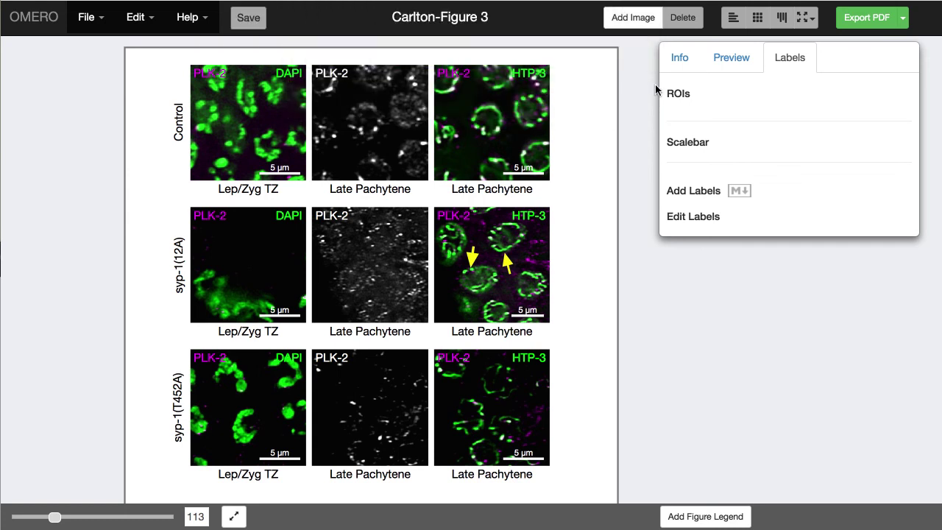
Export the figure as a PDF and download the generated file
click(903, 19)
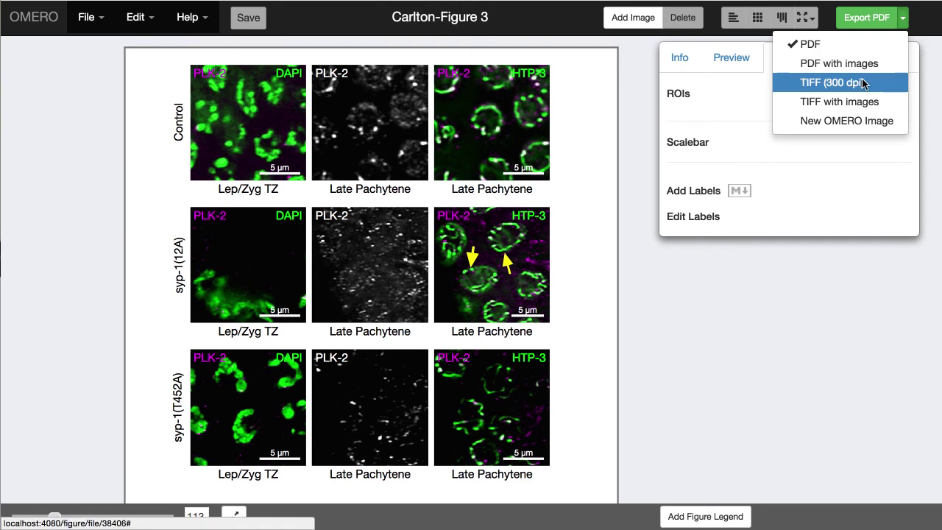
click(925, 25)
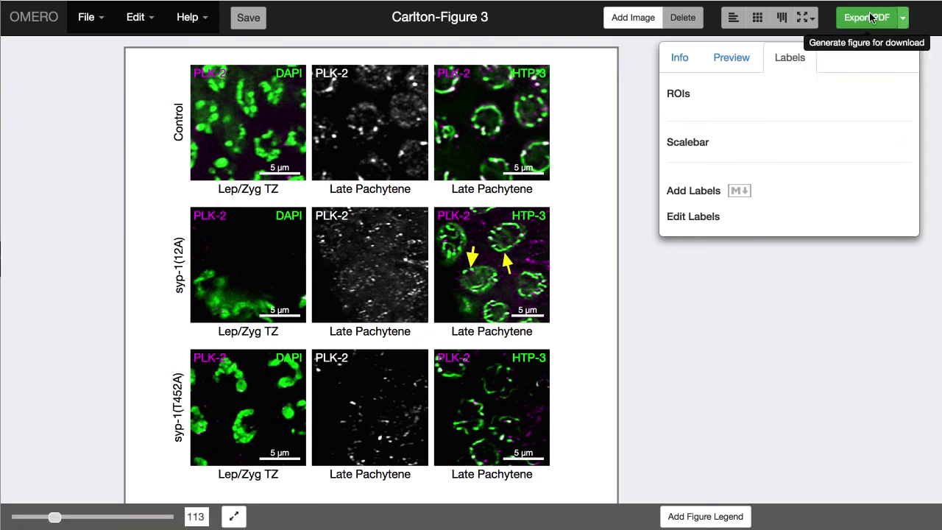
click(868, 17)
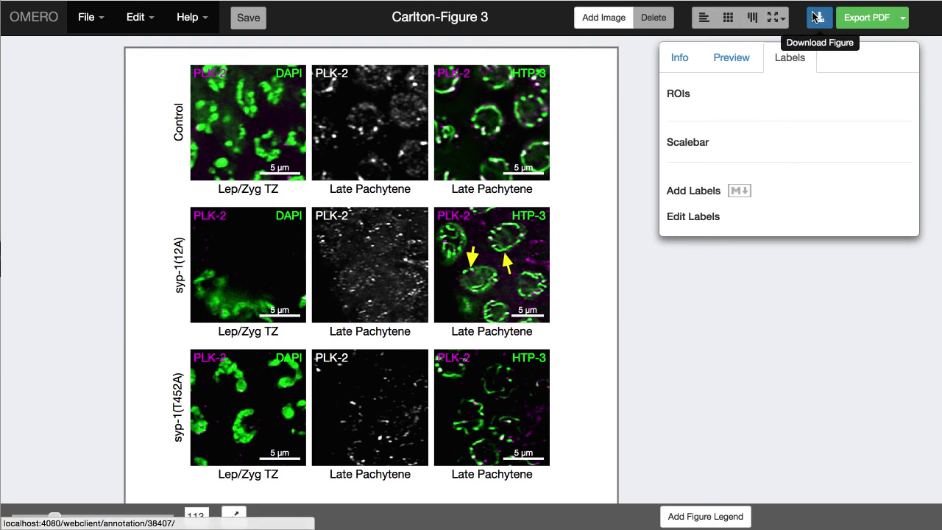
click(821, 18)
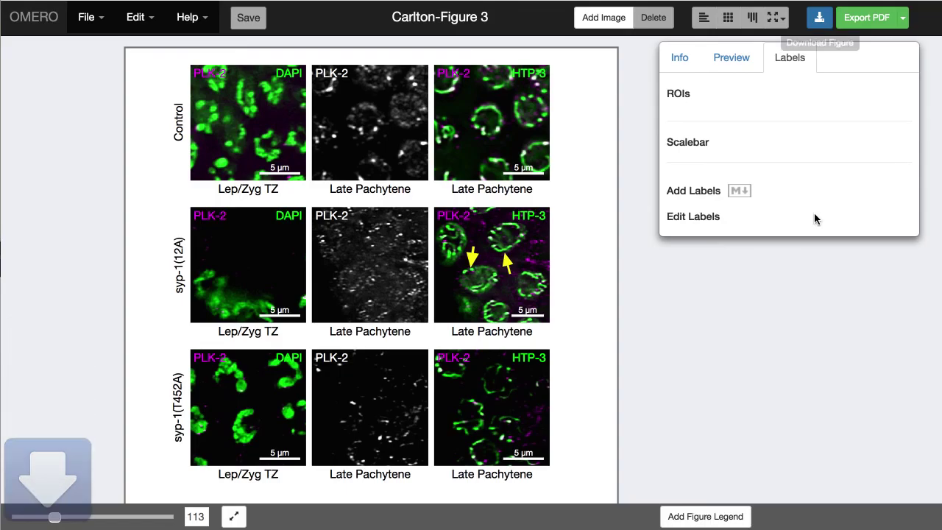
Open the downloaded figure PDF from the Downloads folder in the PDF viewer
click(896, 522)
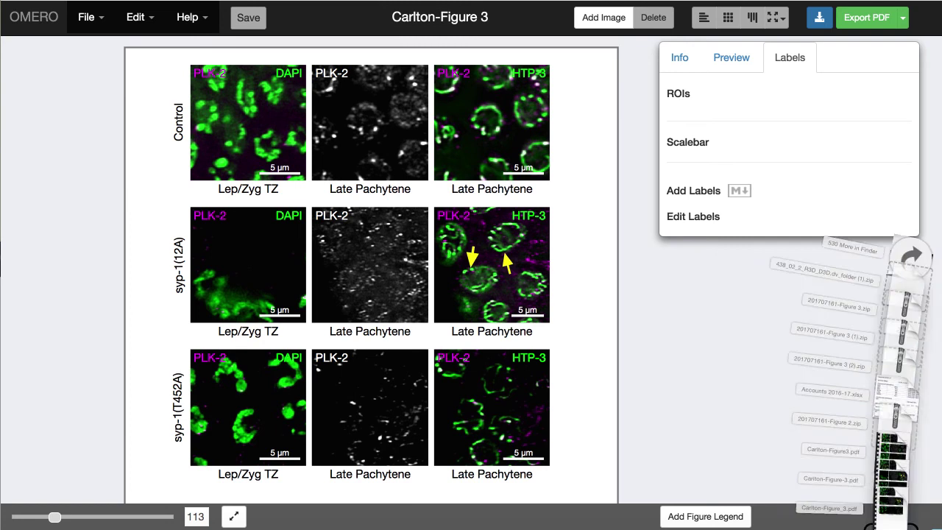
click(894, 478)
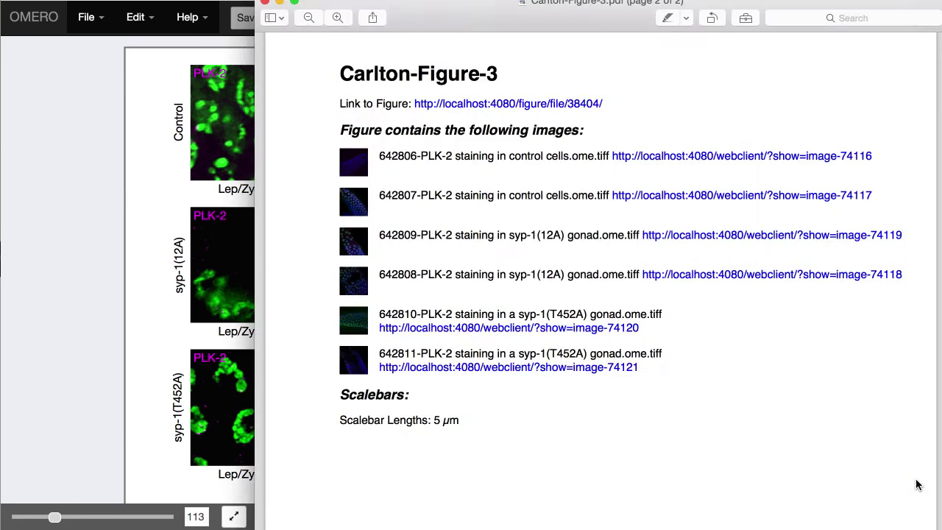
drag(399, 2, 622, 13)
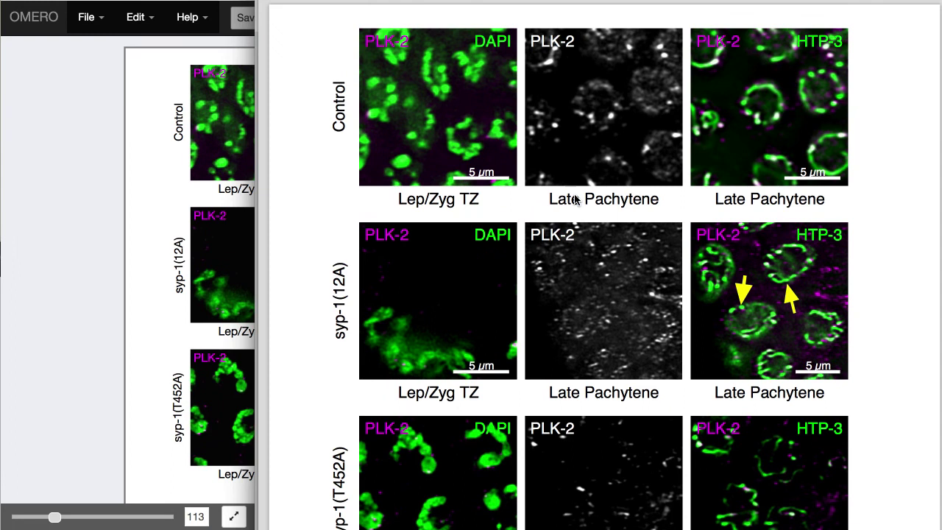
Examine the PDF's figure page and its info page with source image links and scalebar lengths, and return to OMERO.figure
scroll(596, 301, down, 3)
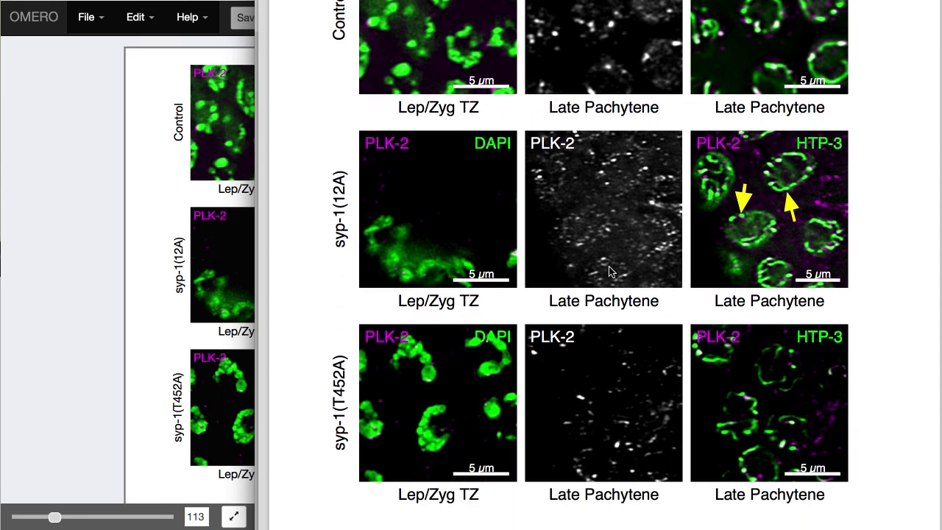
scroll(609, 266, down, 1)
scroll(722, 218, down, 4)
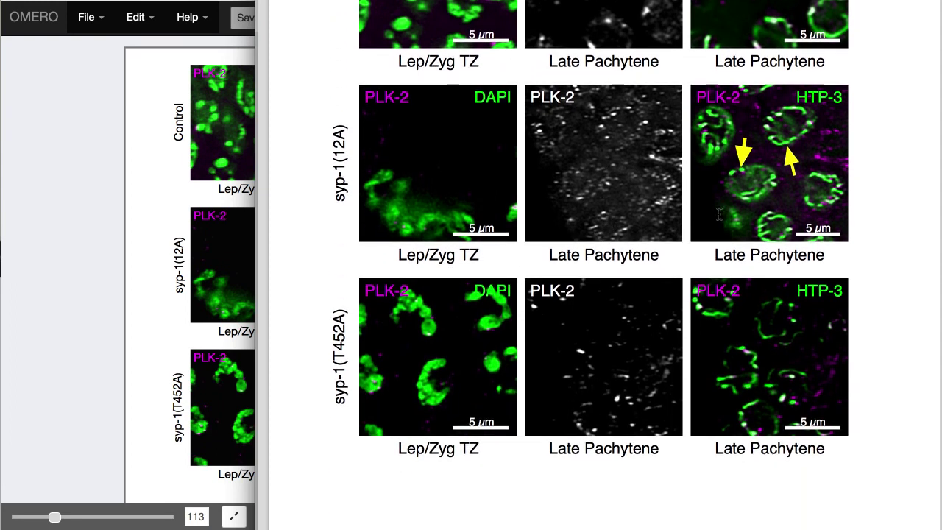
scroll(719, 214, down, 14)
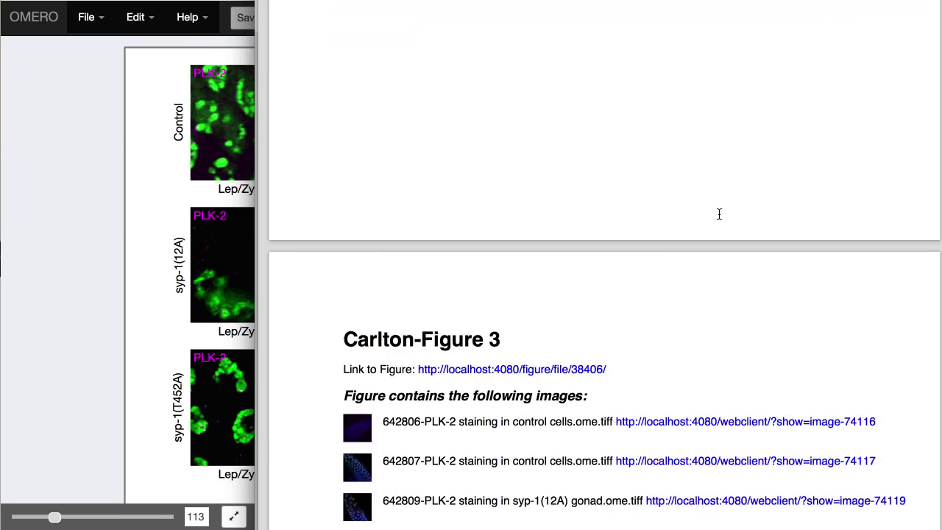
scroll(719, 213, down, 3)
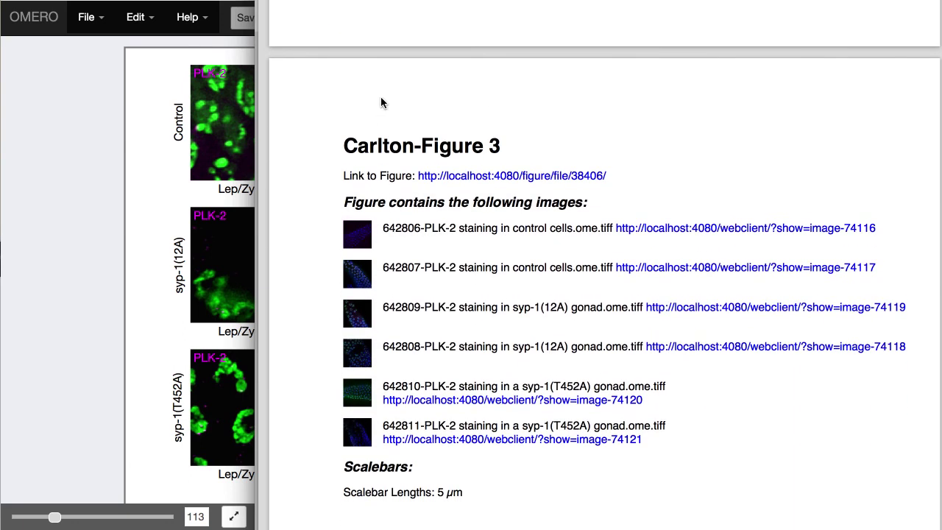
scroll(431, 243, down, 3)
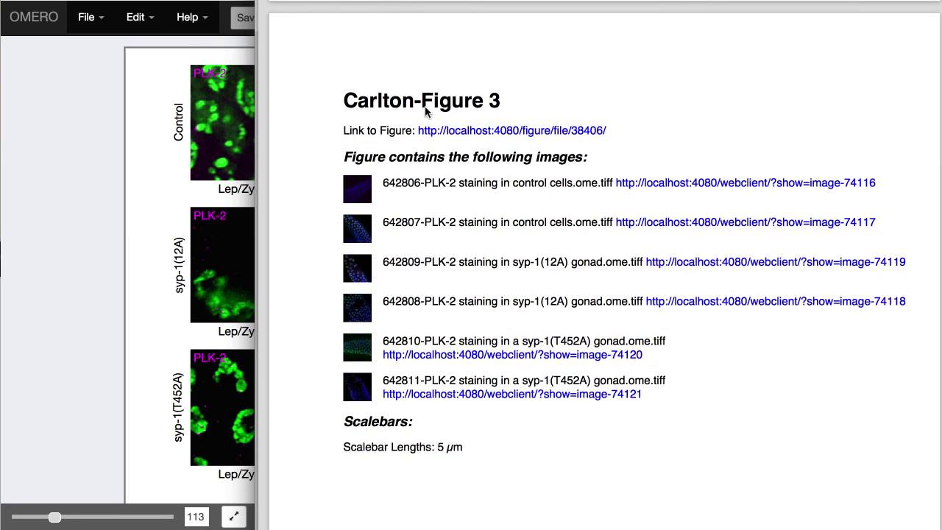
scroll(449, 213, down, 1)
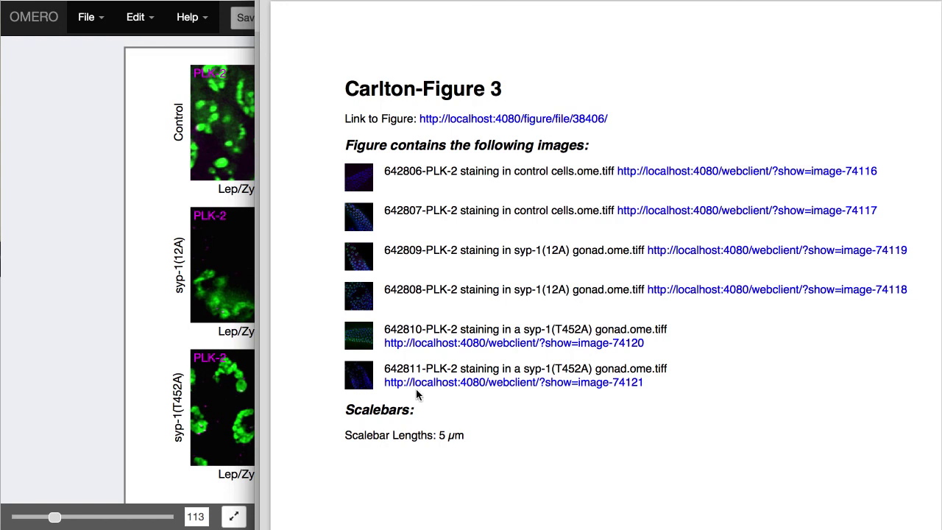
click(109, 274)
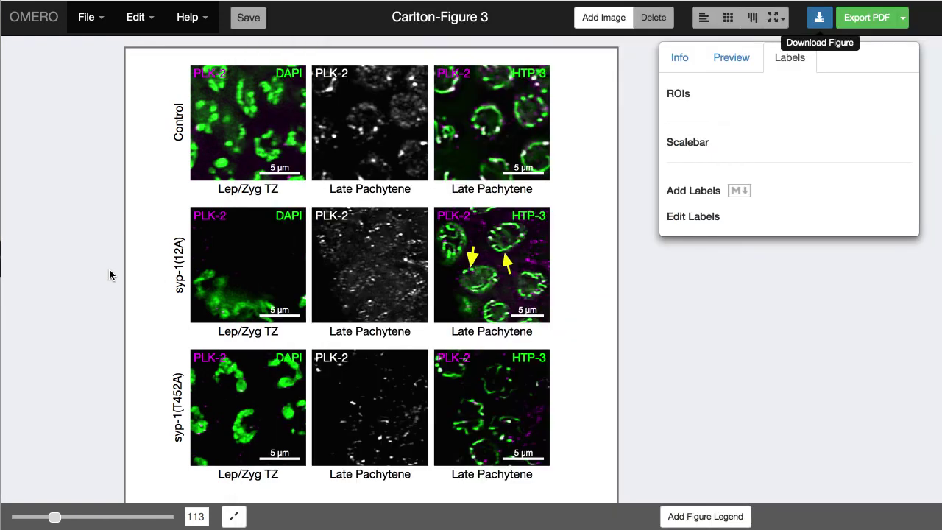